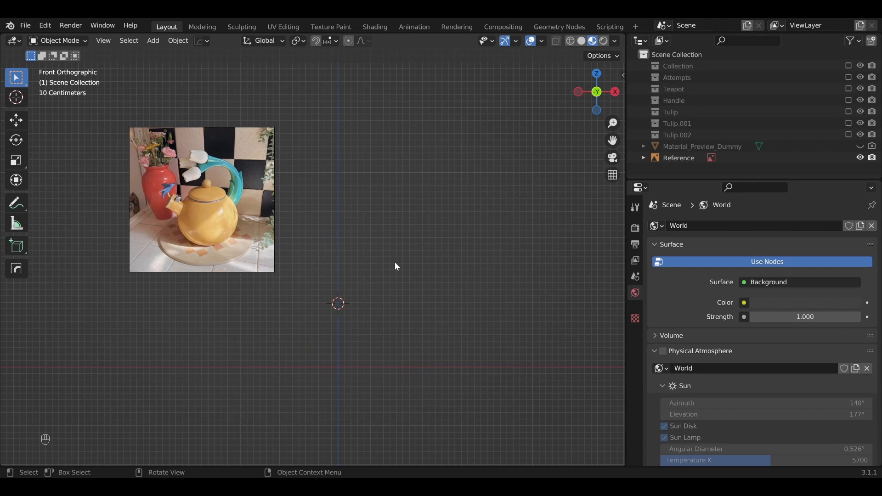
Step: Add a mesh plane at the 3D cursor
shift+middle_drag(362, 261, 317, 284)
key(shift+a)
mouse_move(323, 237)
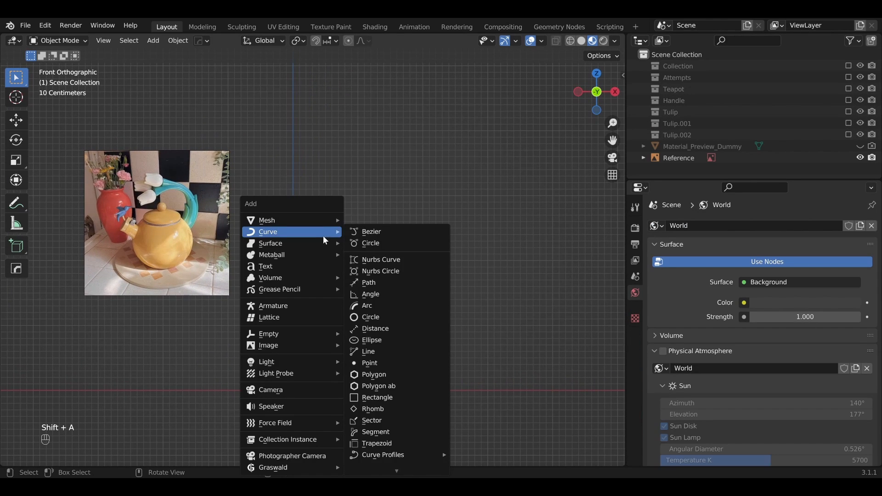
mouse_move(332, 219)
click(371, 222)
key(s)
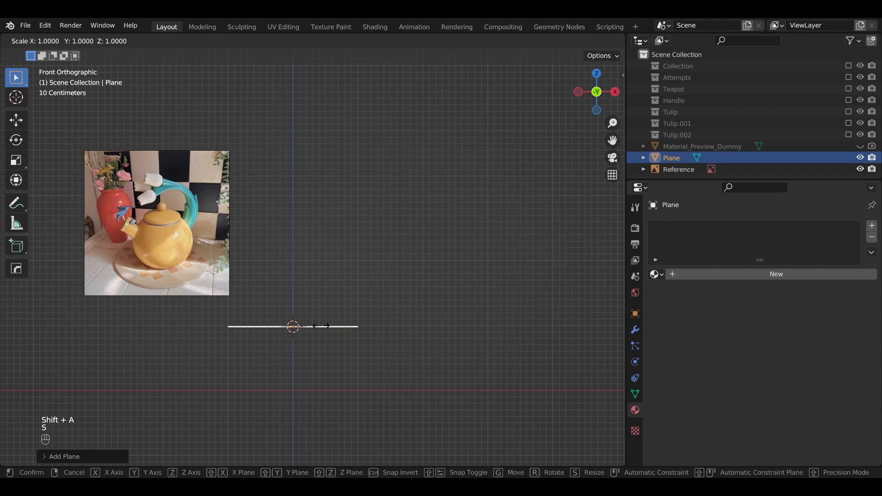
key(x)
right_click(427, 335)
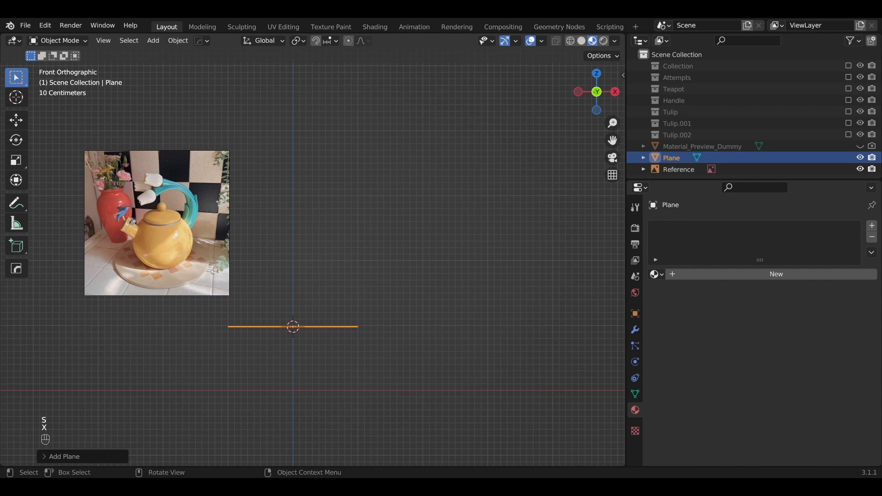
key(s)
right_click(331, 337)
Step: Stretch the plane along X to about 6.72 m and along Y to about 3.38 m
key(s)
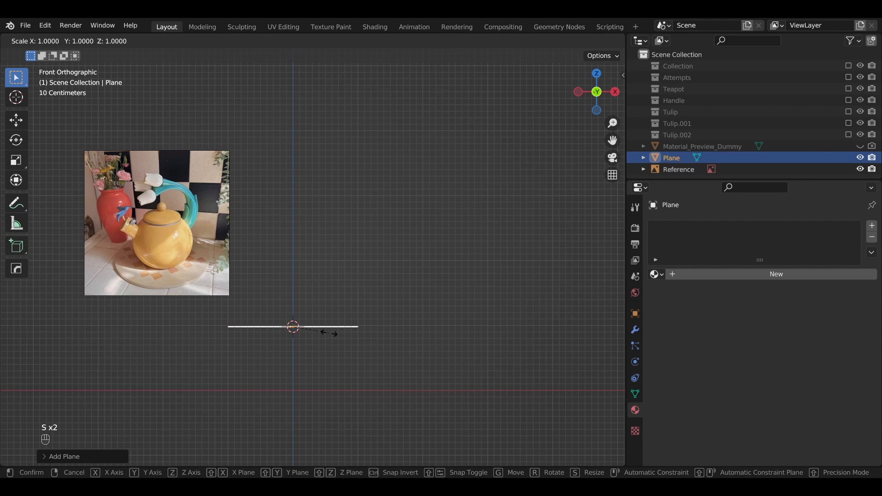
key(x)
click(420, 338)
middle_drag(421, 338, 382, 369)
key(s)
key(y)
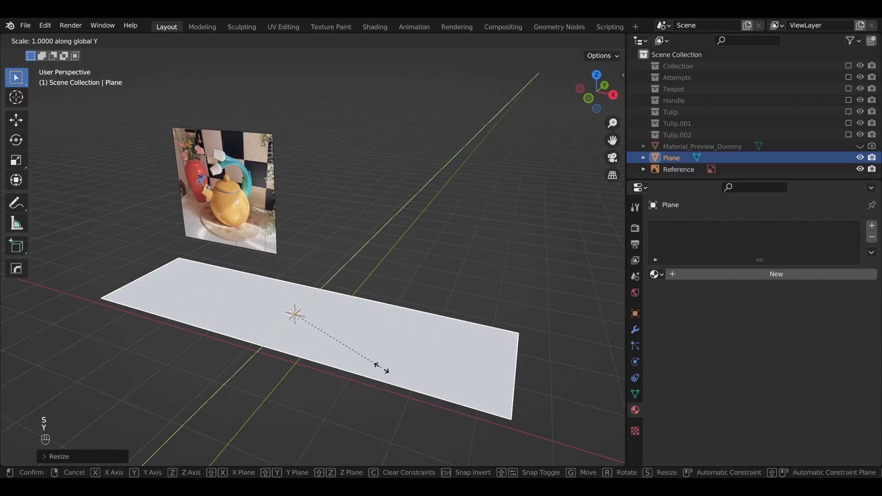
click(409, 345)
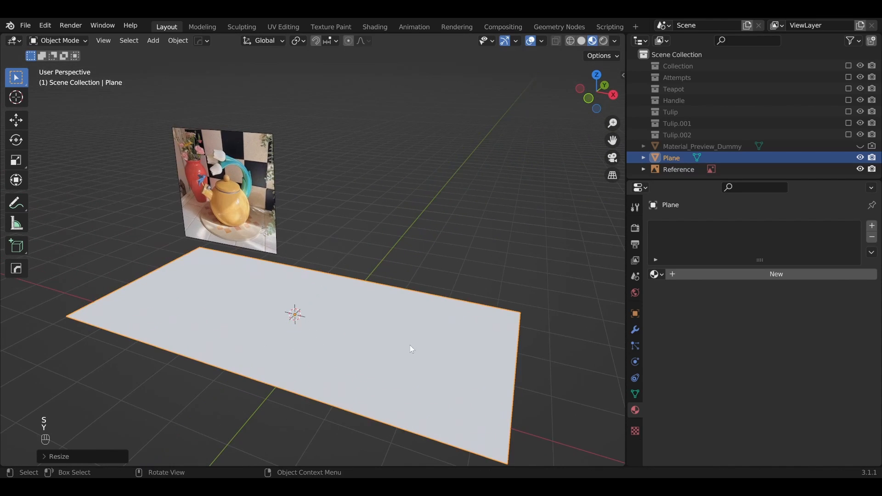
middle_drag(410, 346, 439, 328)
key(KP_1)
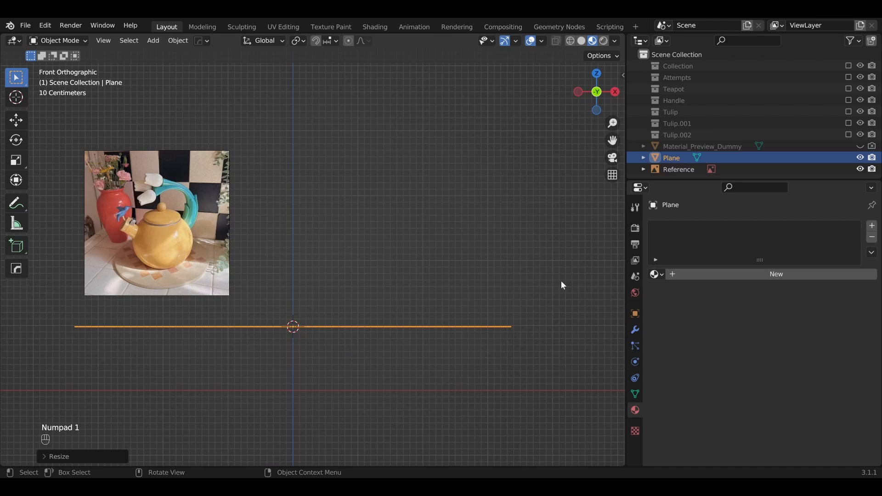
middle_drag(571, 282, 544, 301)
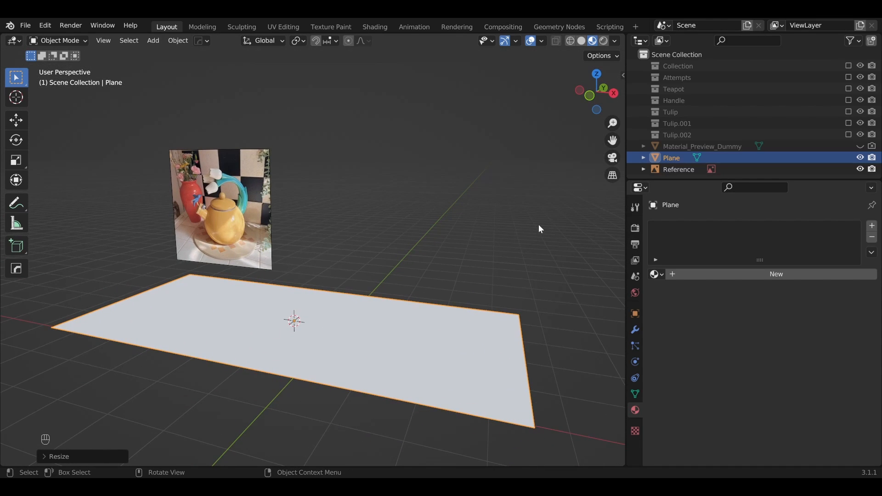
Step: Show the Substance 3D add-on's controls in the viewport sidebar
key(n)
key(n)
key(n)
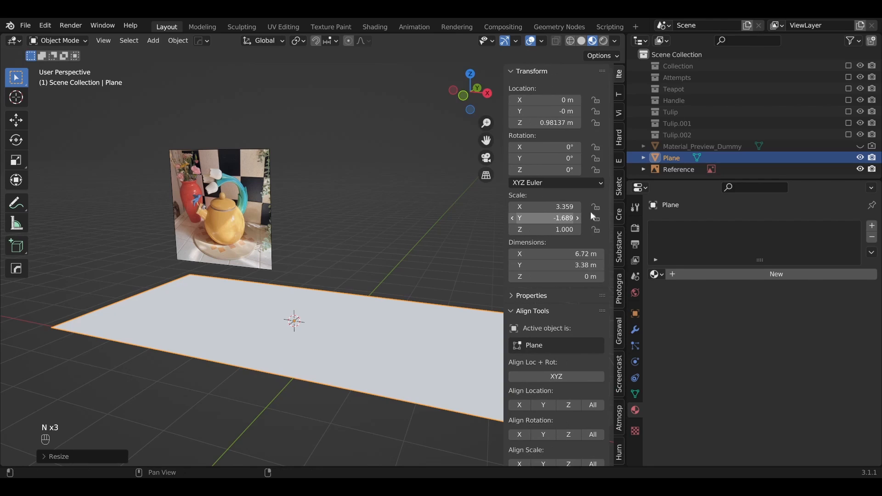
click(620, 259)
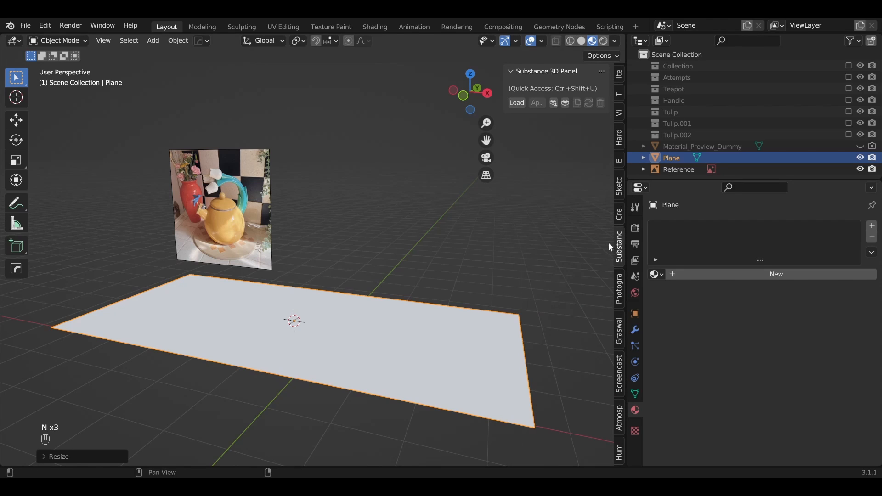
click(540, 73)
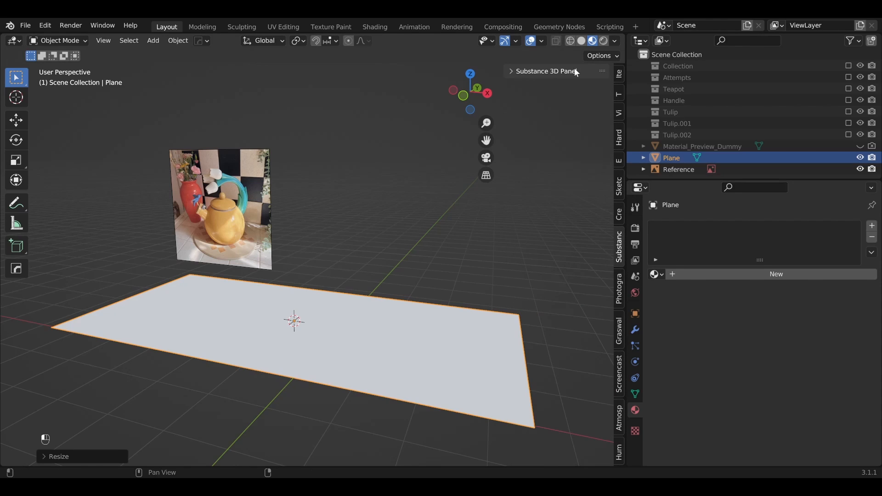
click(518, 74)
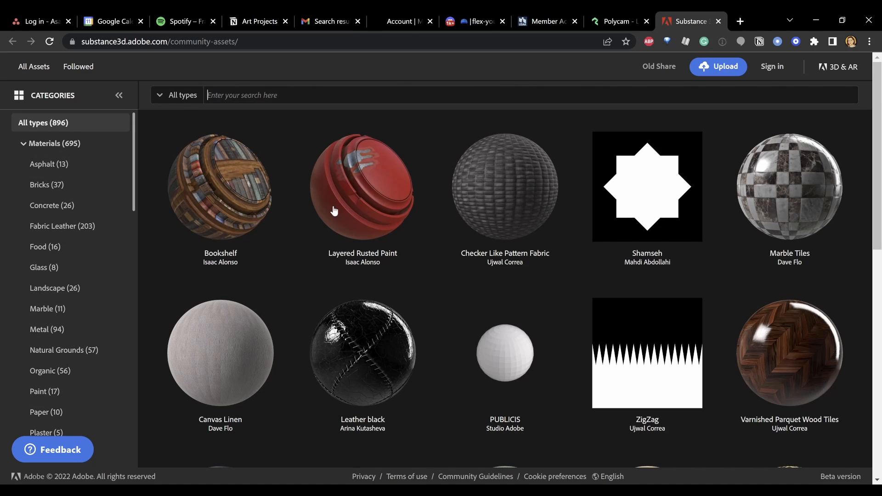
Step: In the browser, search the Substance 3D community assets for "tiles" and open the Tiles Substance 002 material
text(tiles)
key(Return)
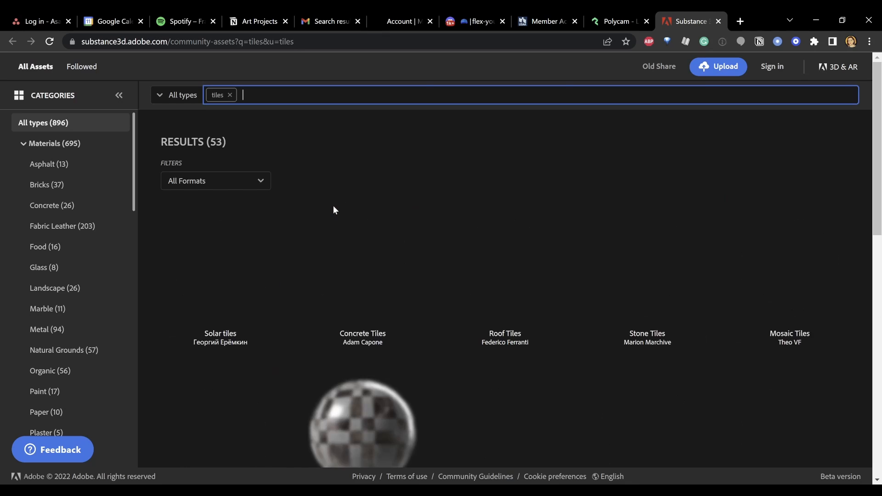
scroll(572, 214, down, 1)
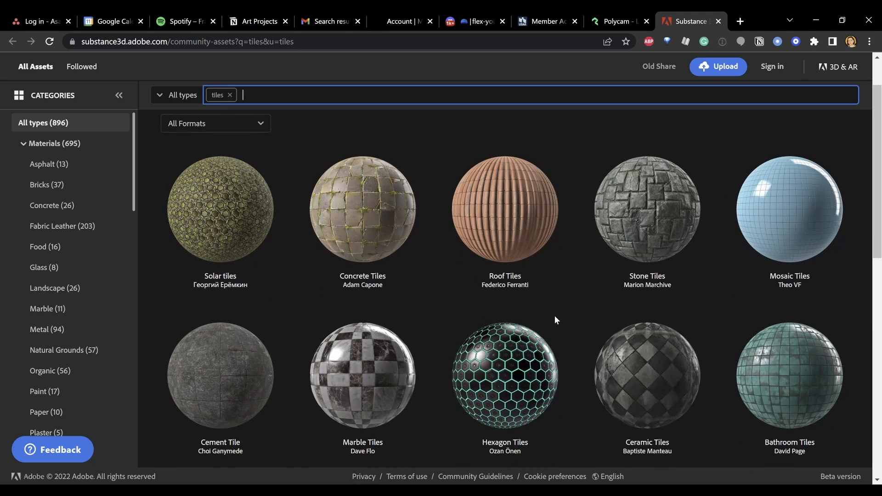
scroll(613, 276, down, 4)
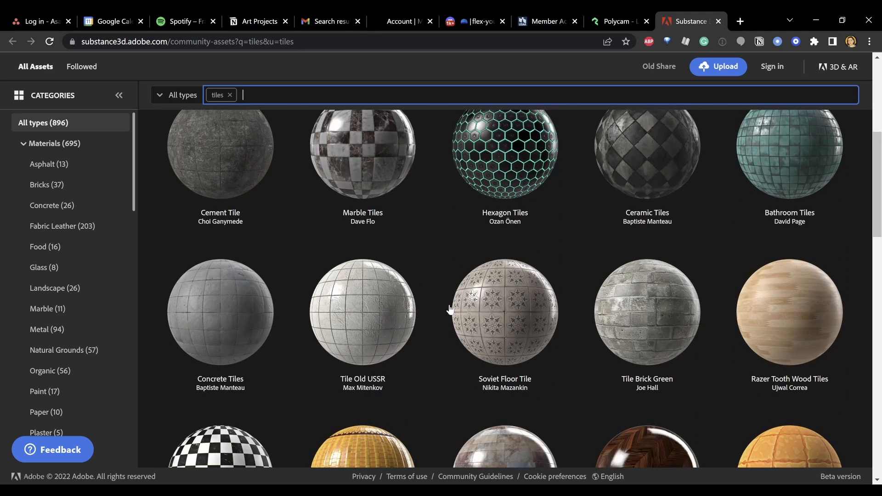
scroll(387, 390, down, 6)
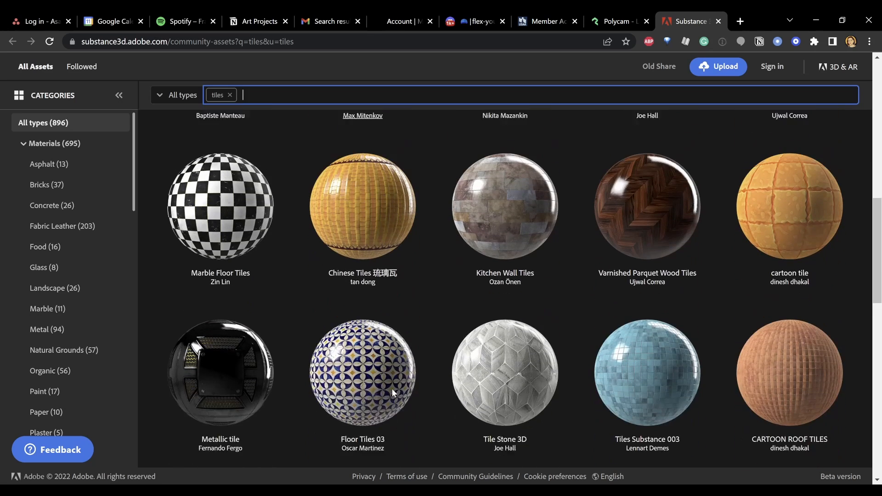
scroll(392, 389, up, 1)
scroll(399, 368, up, 6)
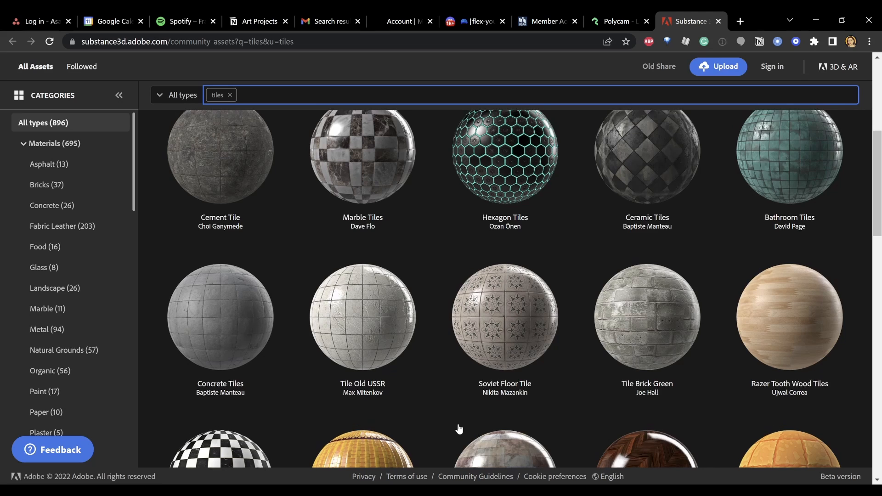
scroll(458, 429, up, 6)
scroll(458, 429, down, 5)
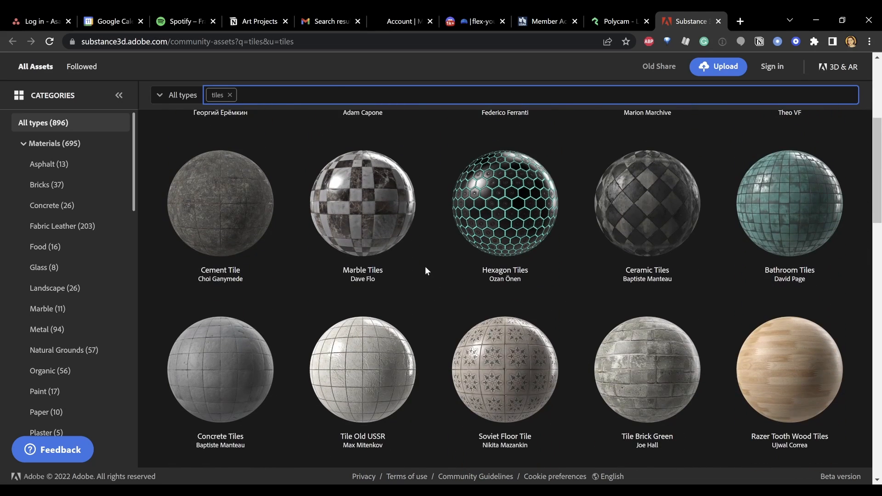
scroll(430, 265, down, 3)
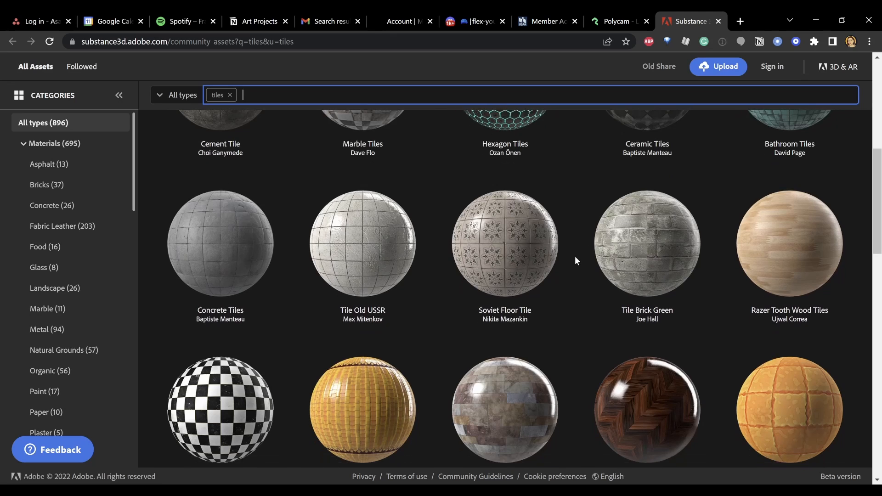
scroll(413, 336, down, 3)
scroll(413, 336, down, 9)
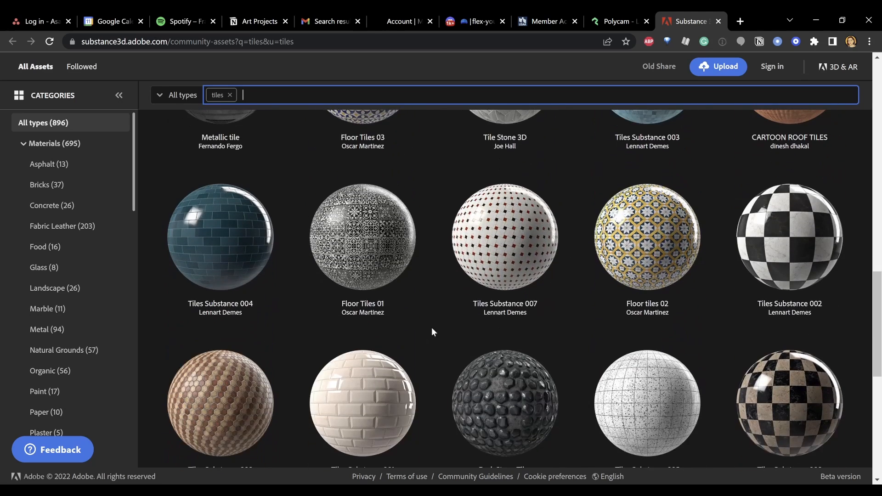
scroll(445, 340, down, 1)
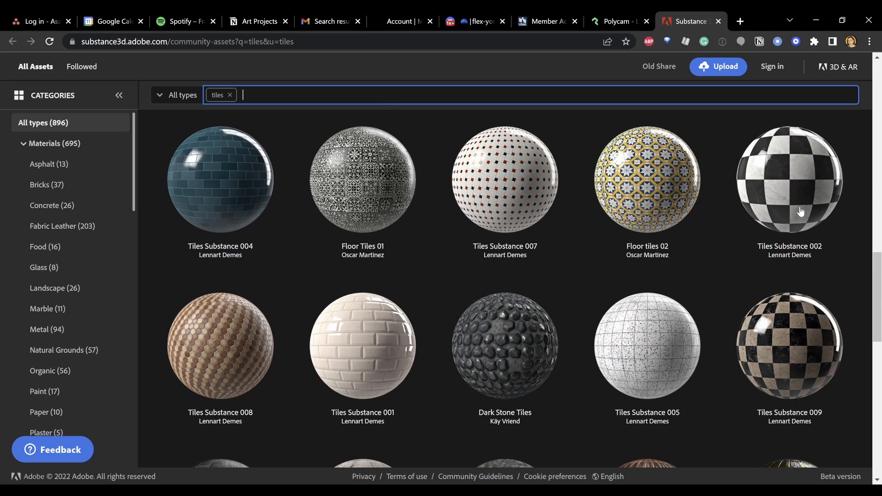
scroll(707, 198, up, 2)
scroll(568, 239, up, 4)
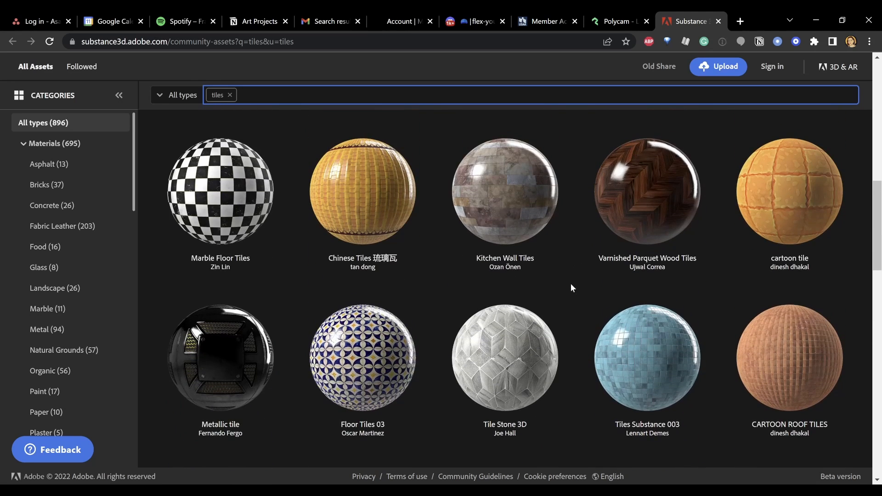
scroll(570, 283, down, 3)
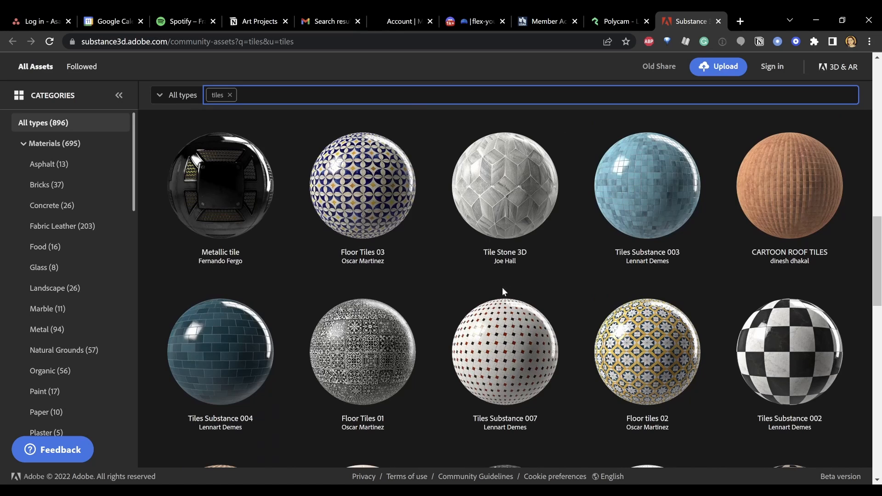
click(802, 369)
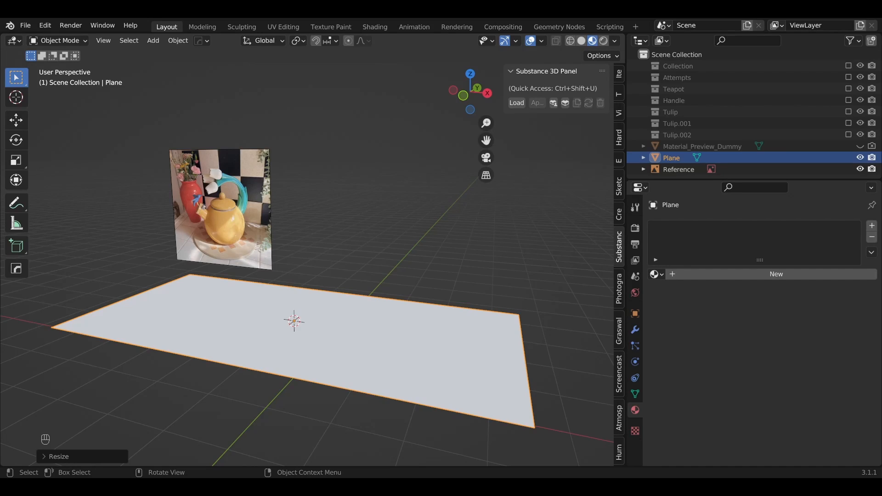
Step: In Blender, load the tilessubstance002 and plitka Substance materials, with plitka applied to the plane, and deselect it
click(43, 326)
click(427, 361)
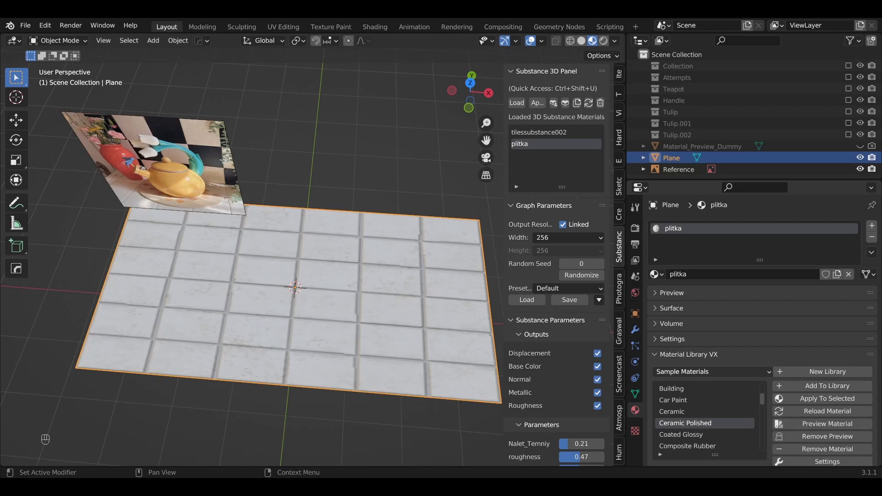
click(55, 279)
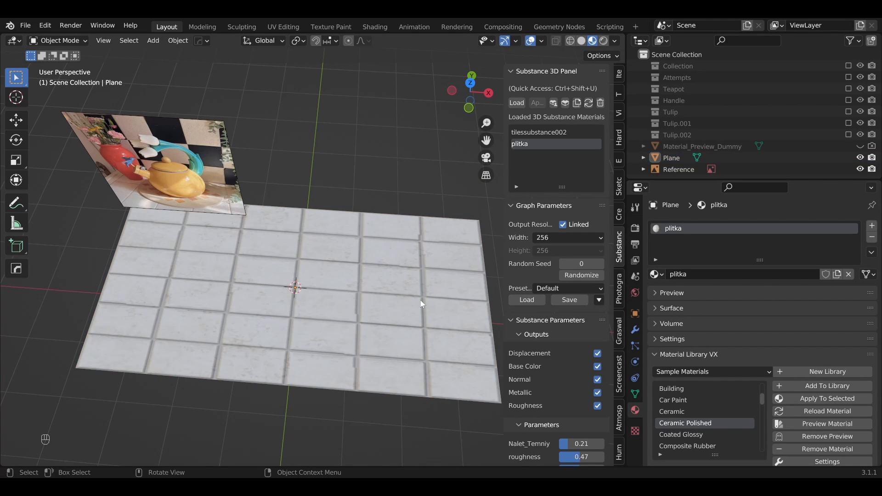
Step: From the top view, scale the tiled plane along X to about half its width so that its tiles look square
middle_drag(329, 312, 288, 289)
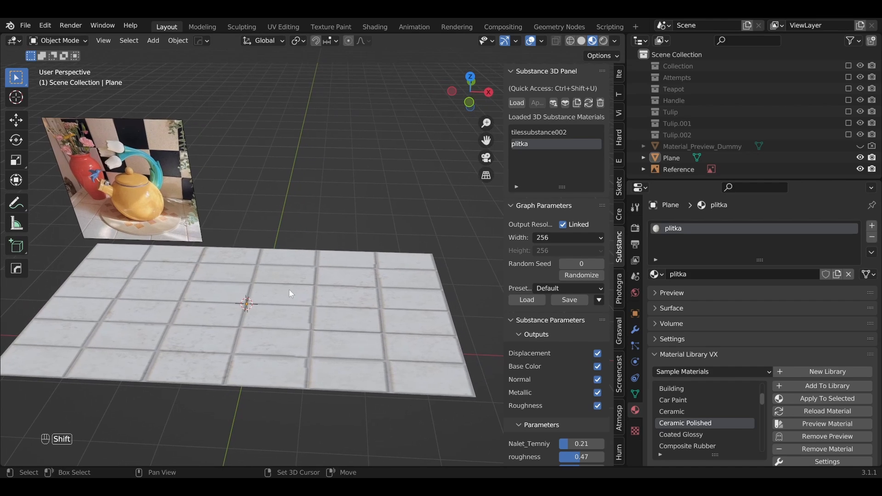
click(366, 322)
middle_drag(348, 317, 236, 301)
scroll(332, 336, up, 3)
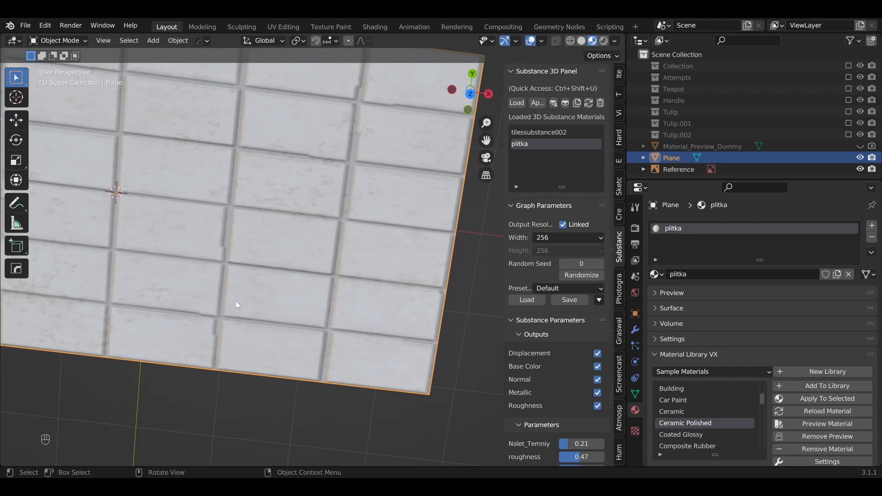
middle_drag(306, 329, 250, 289)
key(KP_7)
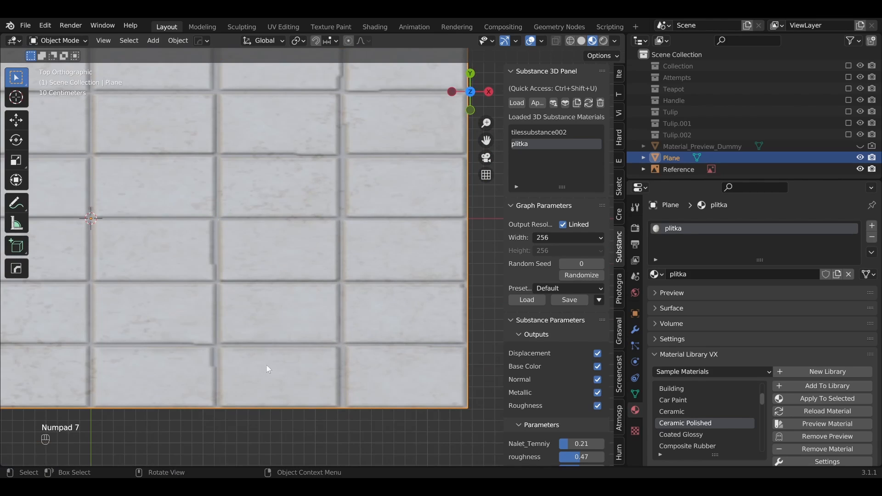
scroll(266, 365, down, 4)
shift+middle_drag(270, 277, 307, 305)
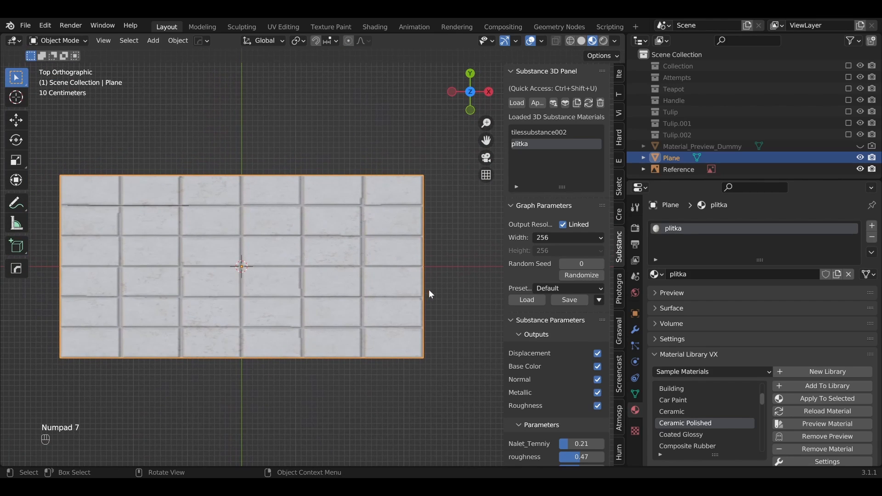
key(s)
key(x)
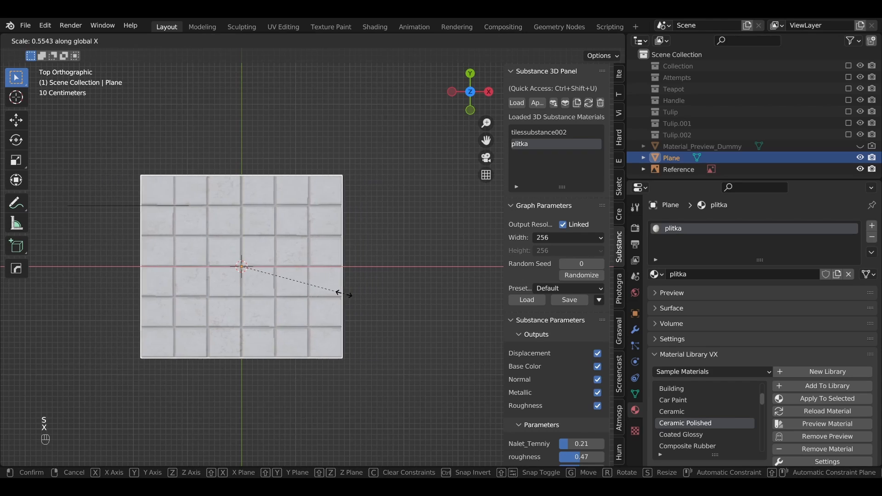
click(338, 295)
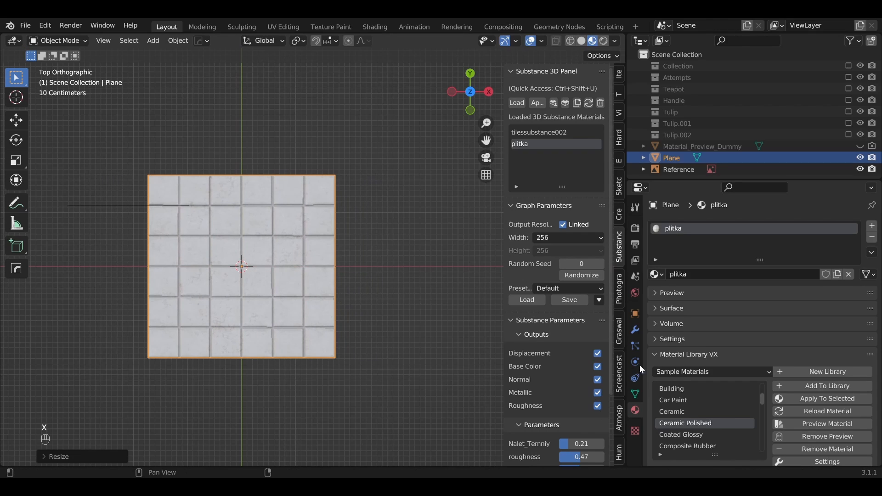
Step: Add an Array modifier to the tiled plane
click(635, 329)
click(680, 226)
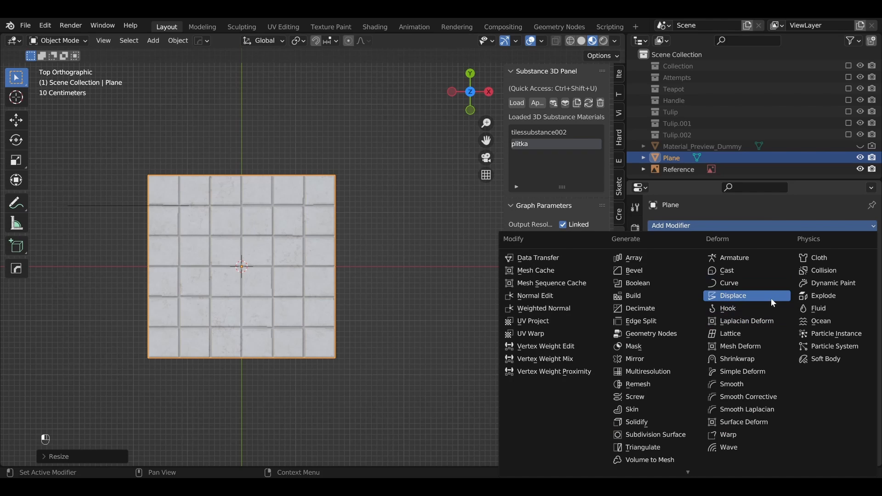
click(678, 255)
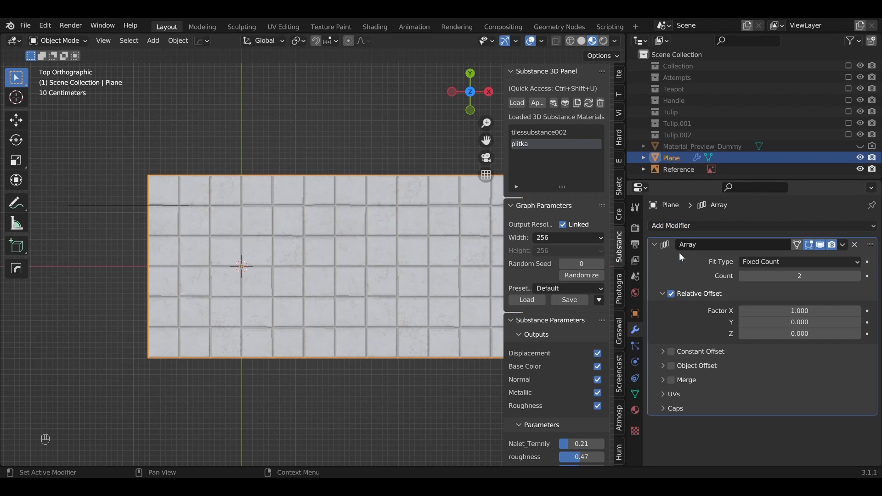
scroll(322, 307, down, 3)
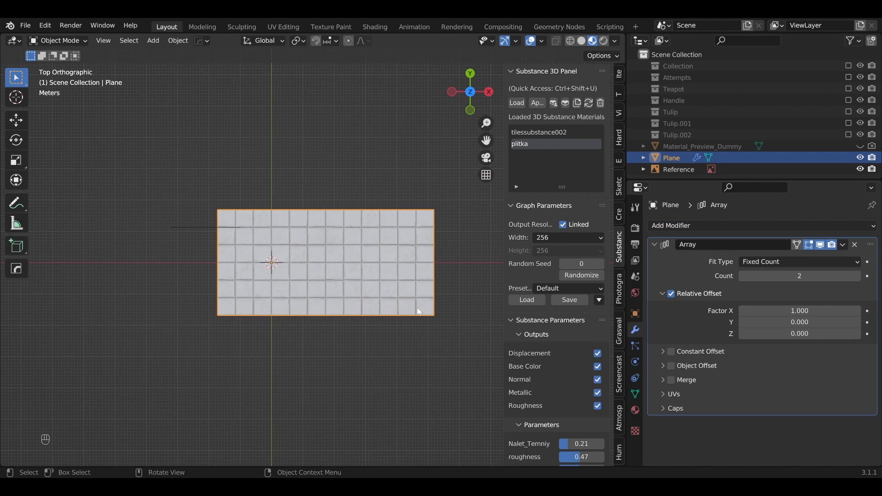
Step: Set the array count to 3 and shift the tiled plane in negative X until the row is roughly centred on the origin
click(857, 276)
key(g)
key(x)
click(355, 367)
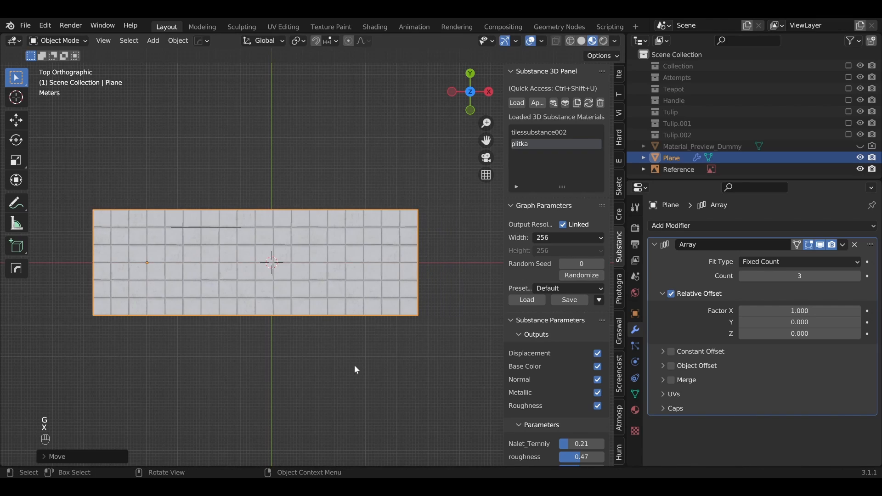
middle_drag(354, 364, 328, 280)
scroll(347, 316, up, 3)
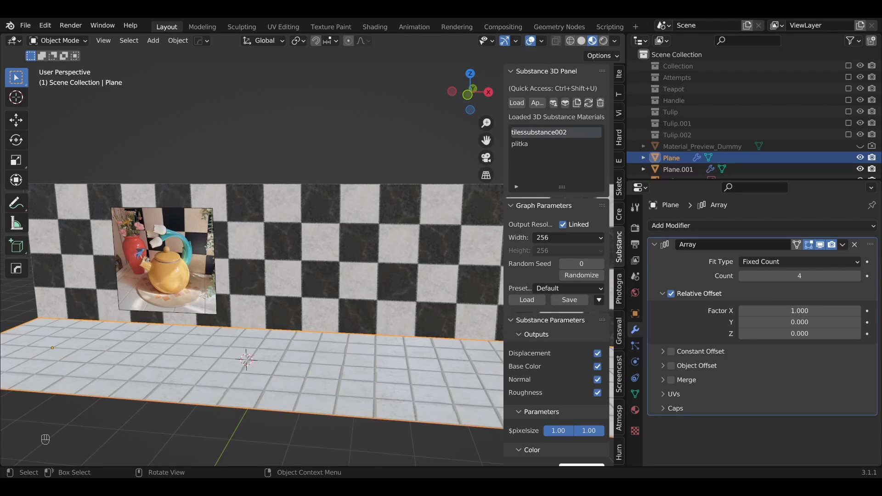
Step: Deselect the floor plane and enable the Teapot, Handle, Tulip, Tulip.001 and Tulip.002 collections in the scene
key(alt+a)
middle_drag(194, 351, 344, 312)
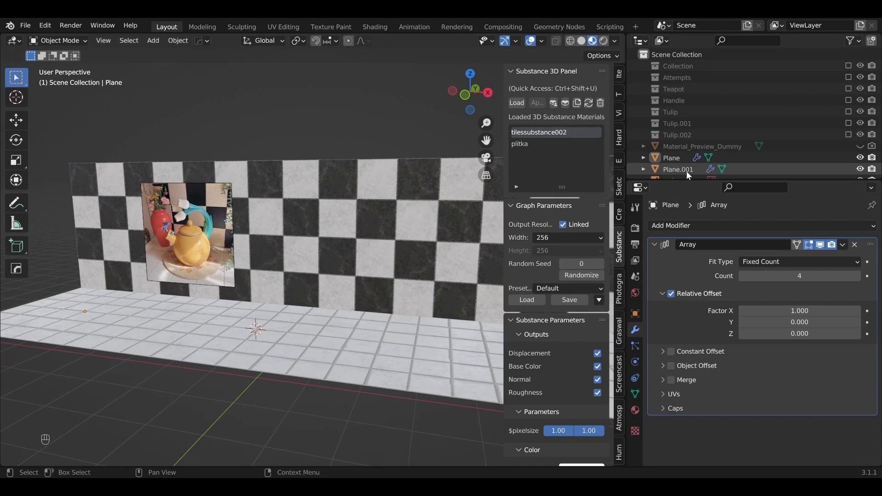
drag(686, 182, 686, 325)
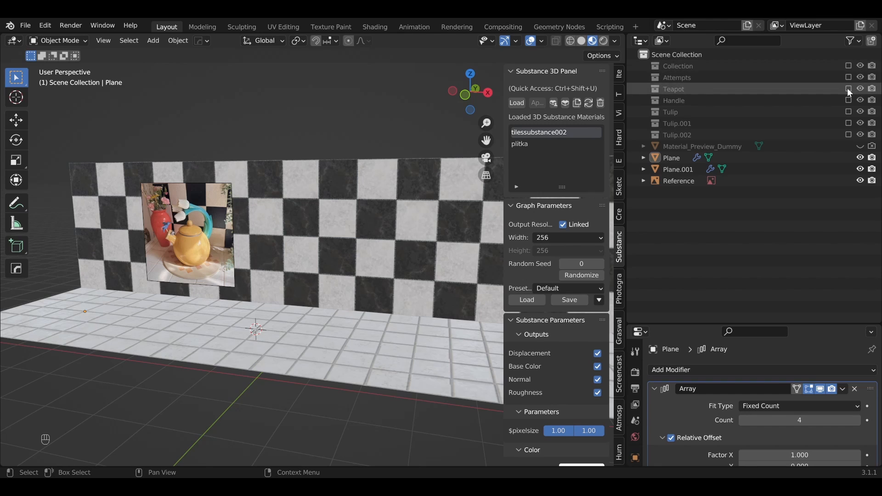
drag(849, 89, 848, 134)
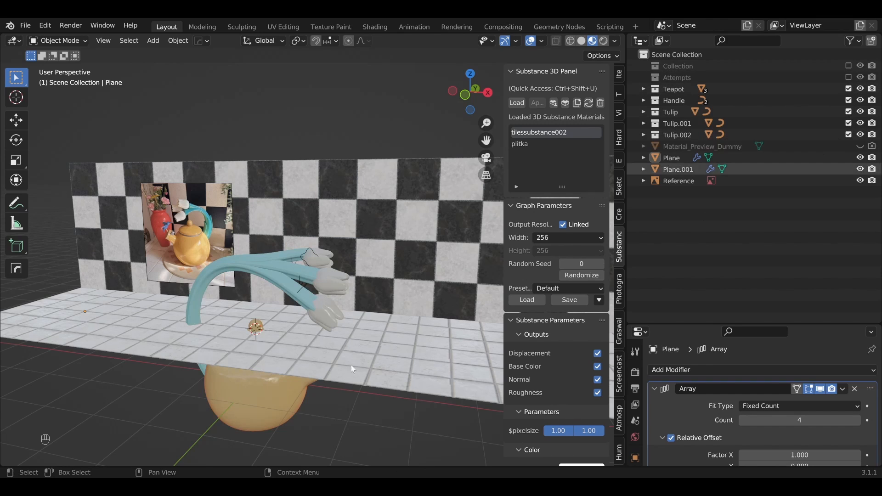
Step: Lower the checkered wall and the tiled floor together along Z by about 1.7 m, towards the teapot's base
middle_drag(320, 401, 342, 387)
click(386, 312)
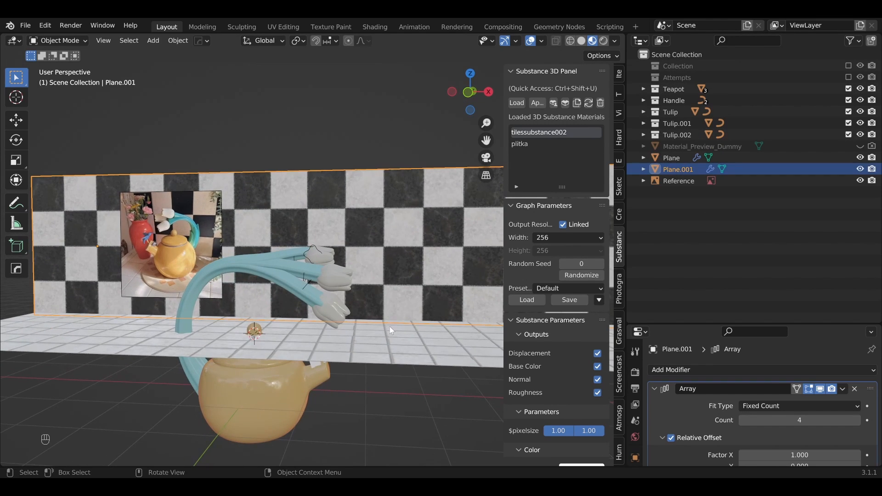
shift+click(390, 328)
key(g)
key(z)
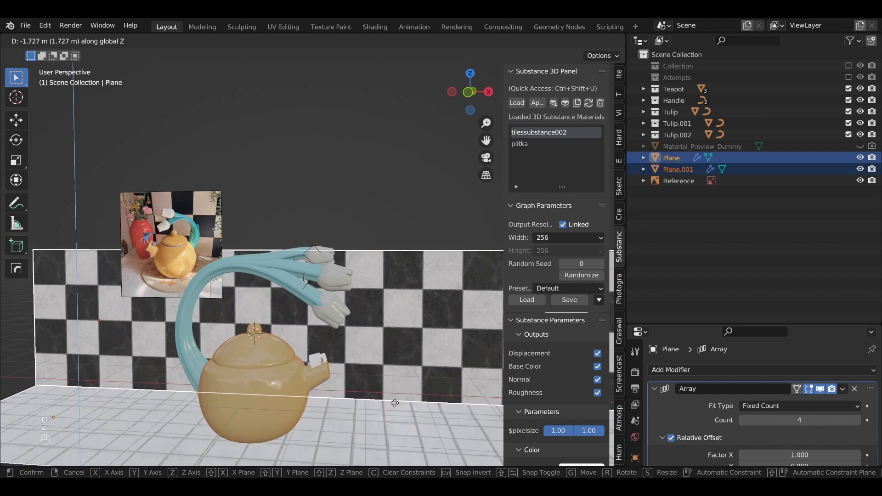
click(385, 405)
scroll(354, 394, down, 1)
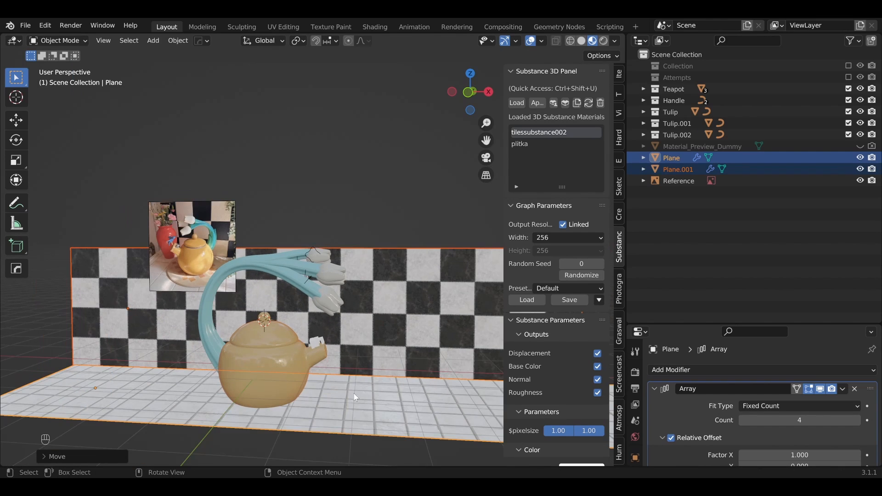
Step: Hide the Substance sidebar and scale up the wall and floor planes together so their tiles are larger
key(n)
scroll(353, 393, down, 4)
middle_drag(345, 393, 381, 337)
scroll(357, 399, up, 4)
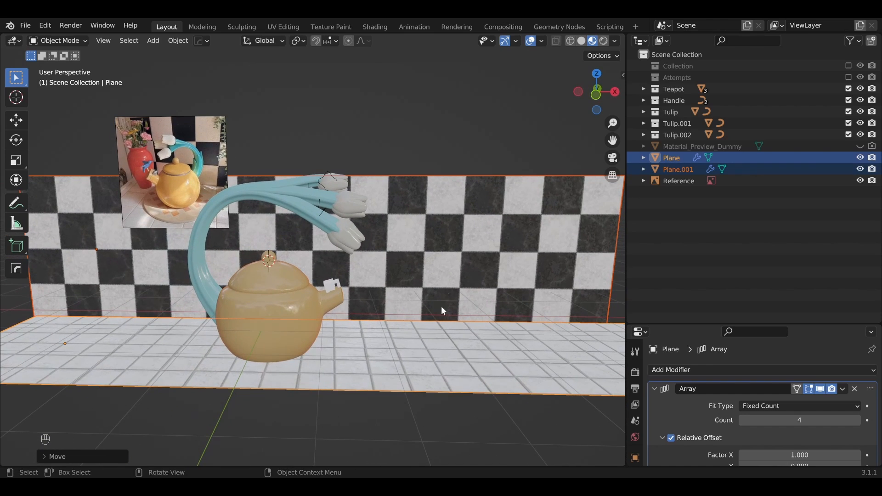
key(s)
click(515, 282)
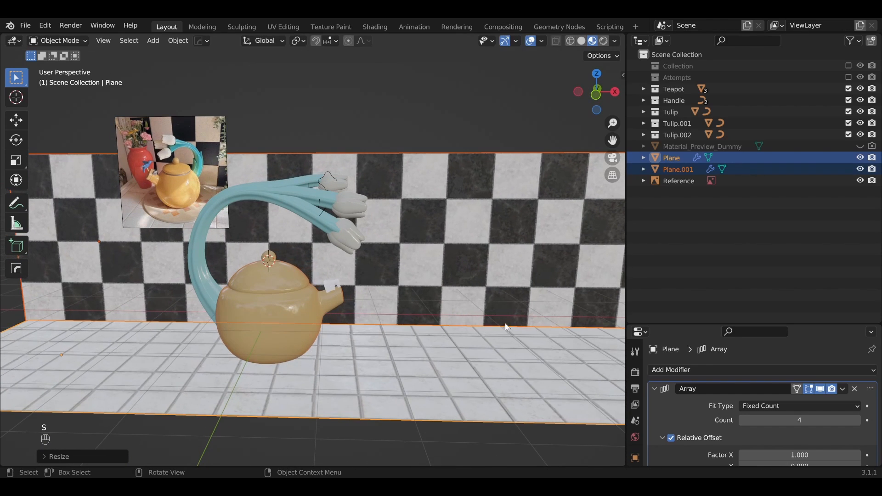
Step: In the front view, raise the wall and floor along Z by about 0.16 m to meet the teapot's base
key(KP_1)
key(g)
key(z)
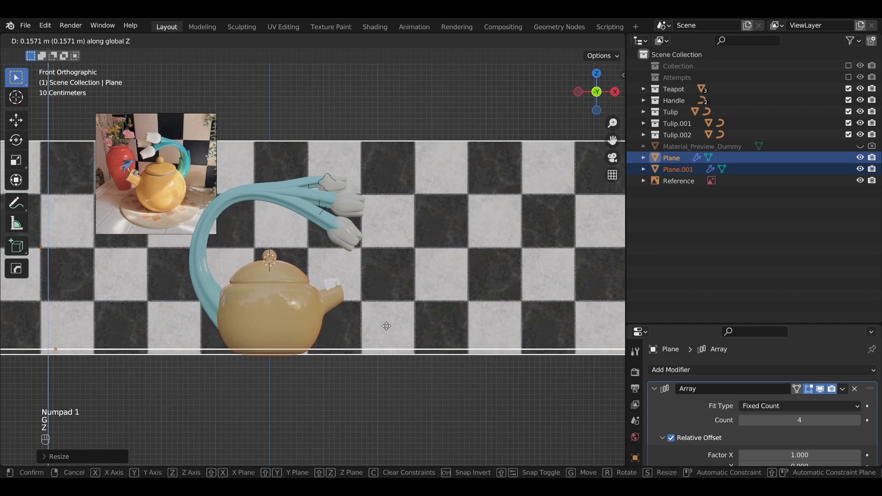
middle_drag(401, 358, 451, 346)
Step: Slightly enlarge the wall and floor planes and shift them in negative X so they extend well past the teapot's handle side
key(s)
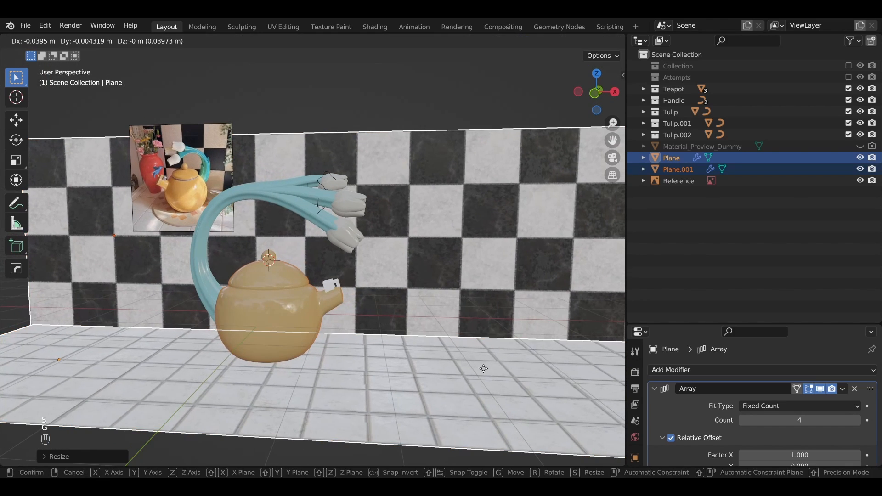
key(g)
key(z)
key(g)
key(x)
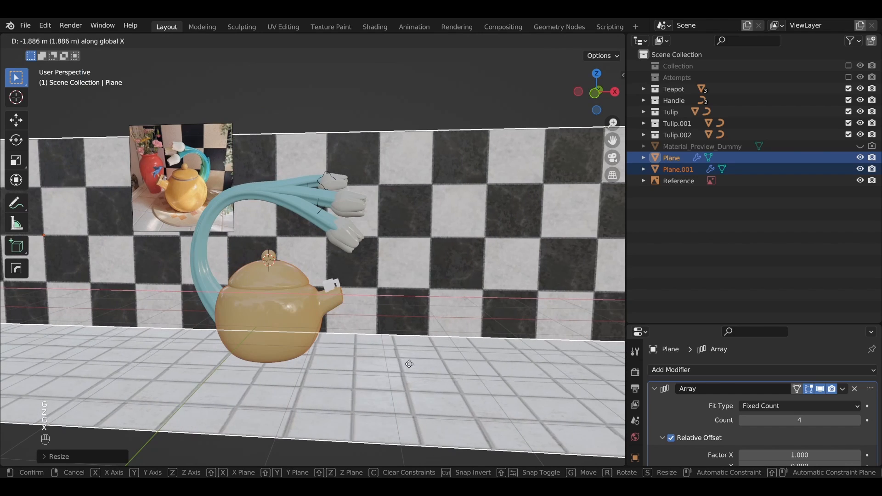
key(g)
key(z)
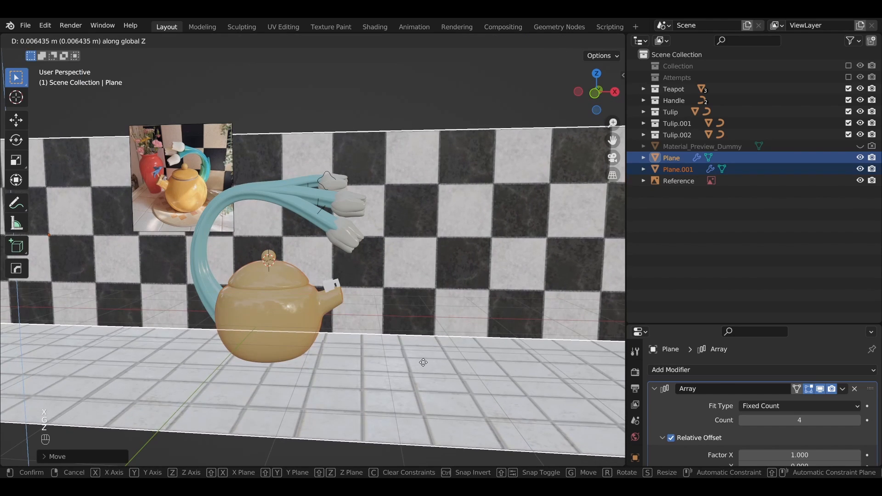
click(399, 360)
scroll(398, 359, down, 5)
middle_drag(413, 359, 371, 375)
scroll(396, 359, up, 2)
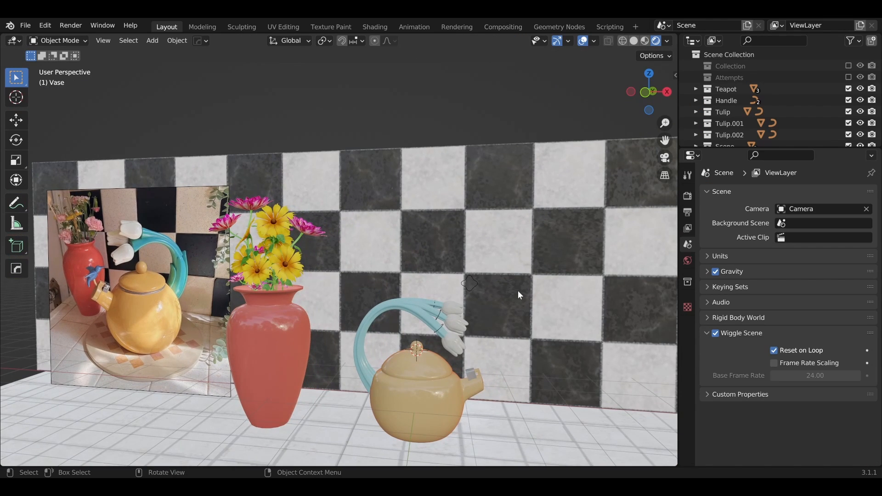
Step: From the front view, add a mesh cylinder to the scene
key(KP_1)
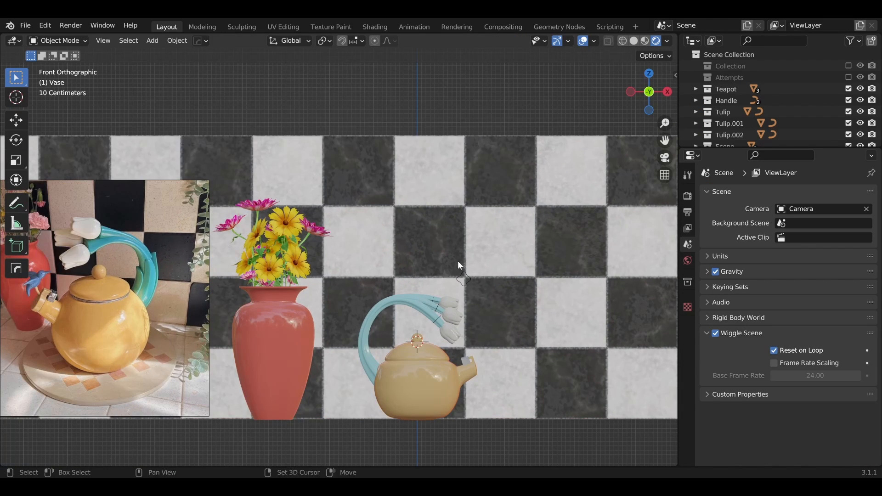
shift+middle_drag(444, 161, 417, 225)
shift+middle_drag(337, 130, 346, 200)
key(shift+a)
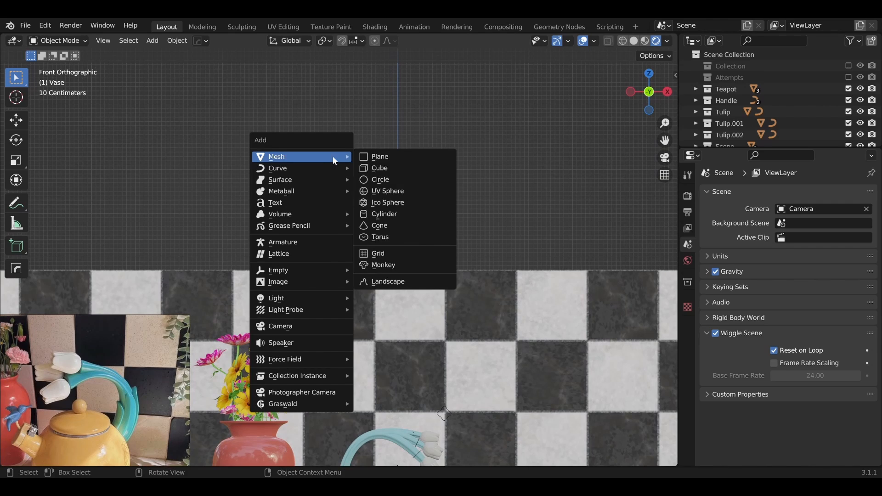
click(404, 213)
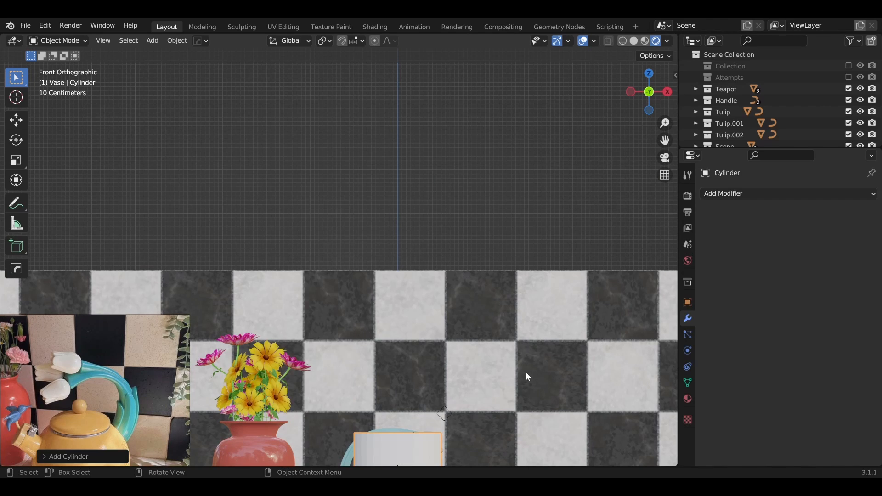
Step: Raise the cylinder along Z above the checkered wall and scale it along Z into a thin disc
key(g)
key(z)
key(z)
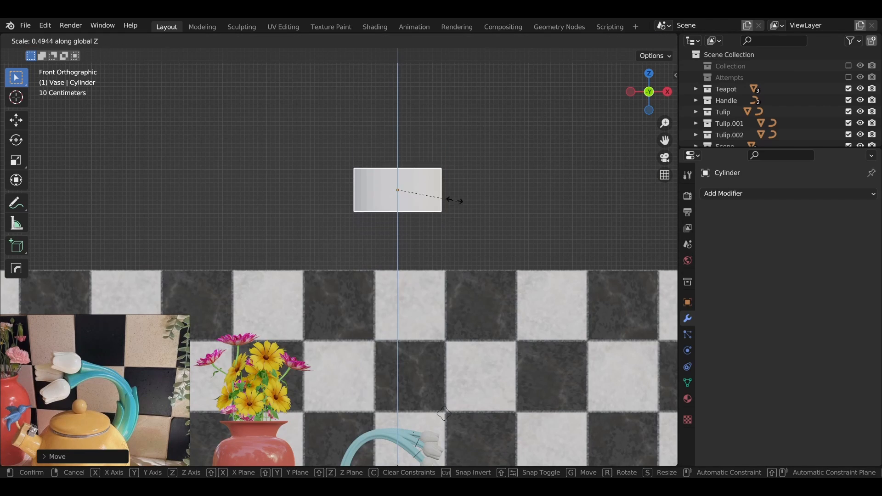
click(404, 191)
Step: Add an Edge Split modifier to the disc, followed by a Subdivision modifier with viewport level 5
click(773, 196)
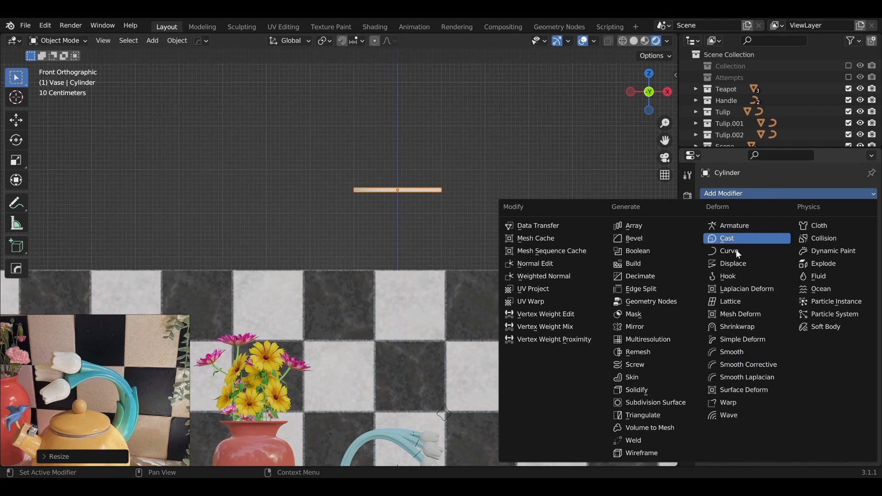
click(647, 296)
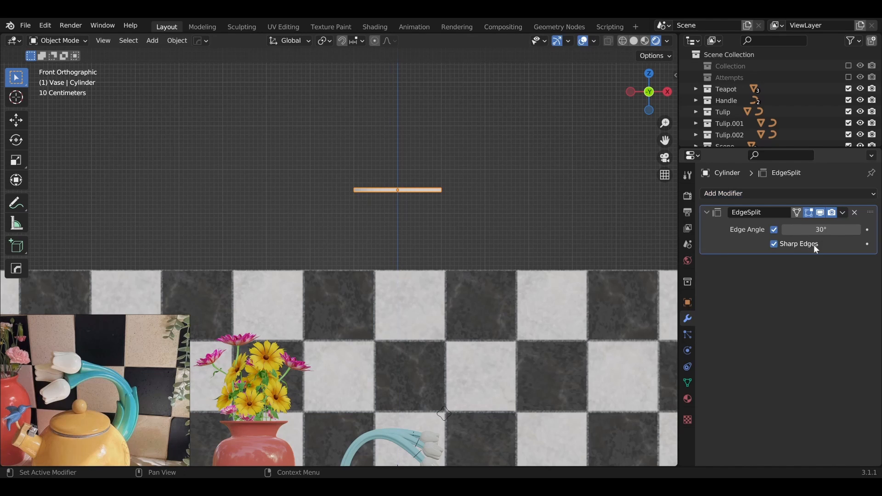
key(ctrl+5)
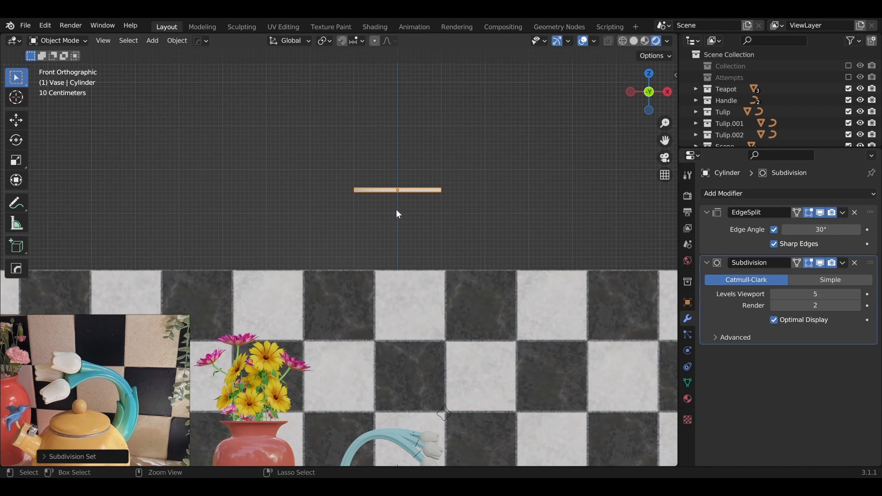
Step: Frame the disc in the view and shade it smooth
key(KP_Decimal)
middle_drag(376, 291, 397, 281)
right_click(398, 282)
click(385, 260)
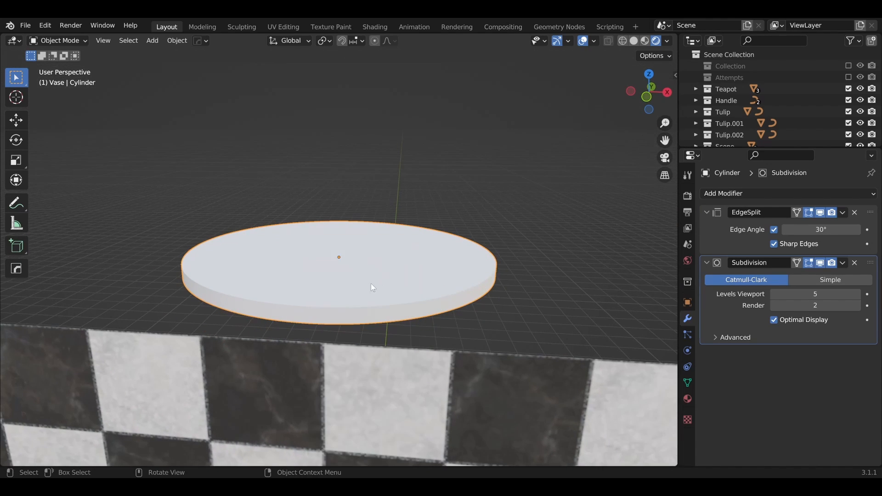
Step: In Edit Mode, select the disc's bottom face and inset it by about 0.29 m
key(Tab)
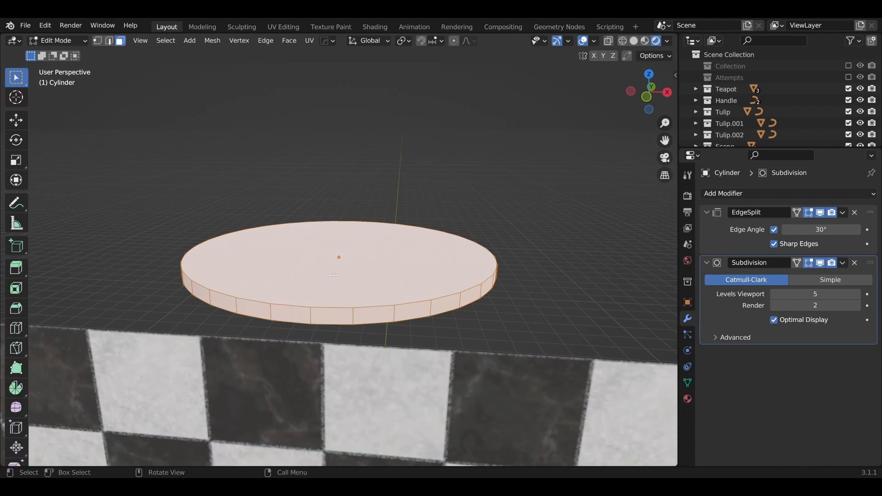
middle_drag(387, 280, 395, 260)
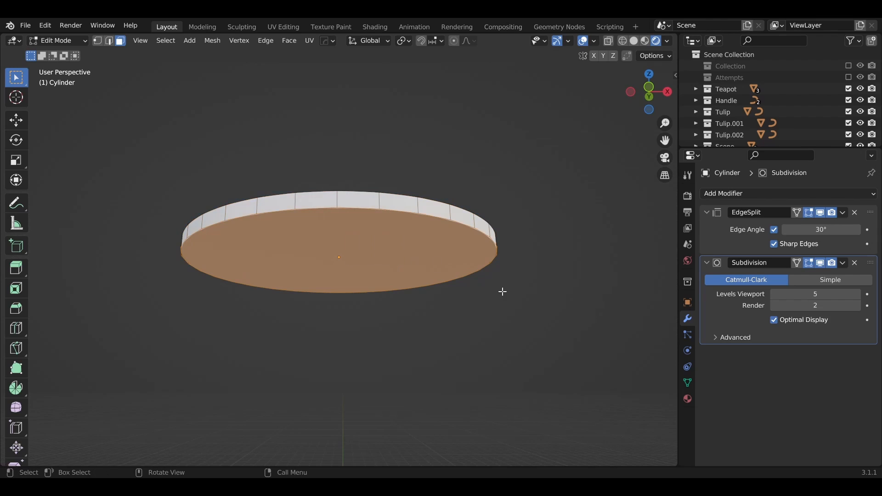
key(i)
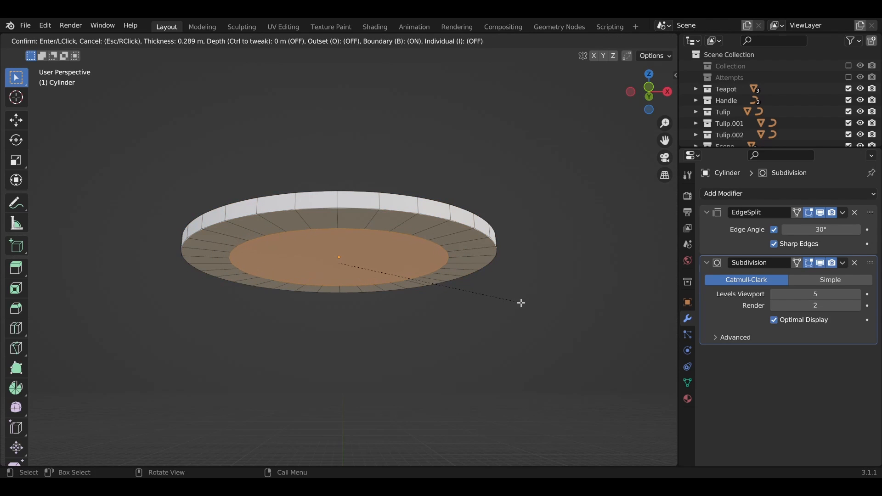
click(514, 303)
key(g)
key(z)
right_click(516, 316)
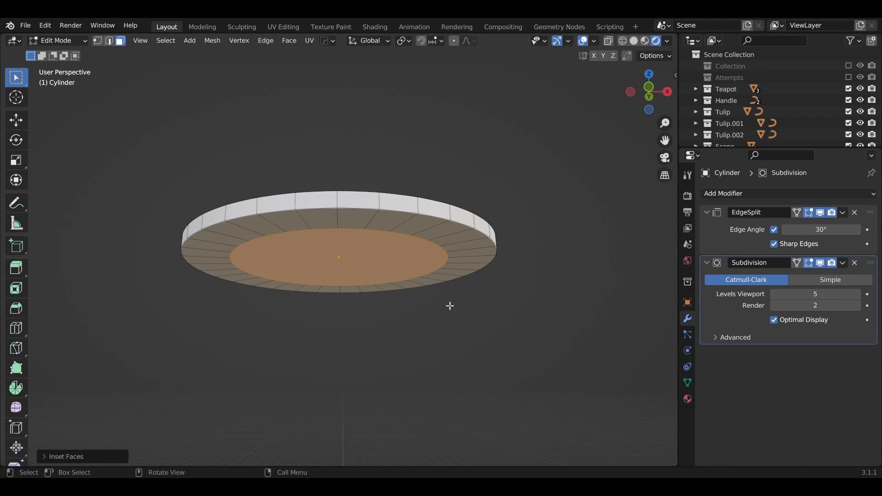
Step: Move the inset bottom face down along Z so the disc's underside tapers like a plate
middle_drag(450, 305, 464, 294)
key(g)
key(z)
click(448, 338)
Step: Inset the bottom face slightly again and extrude it downward by about 0.03 m to form a foot ring
key(i)
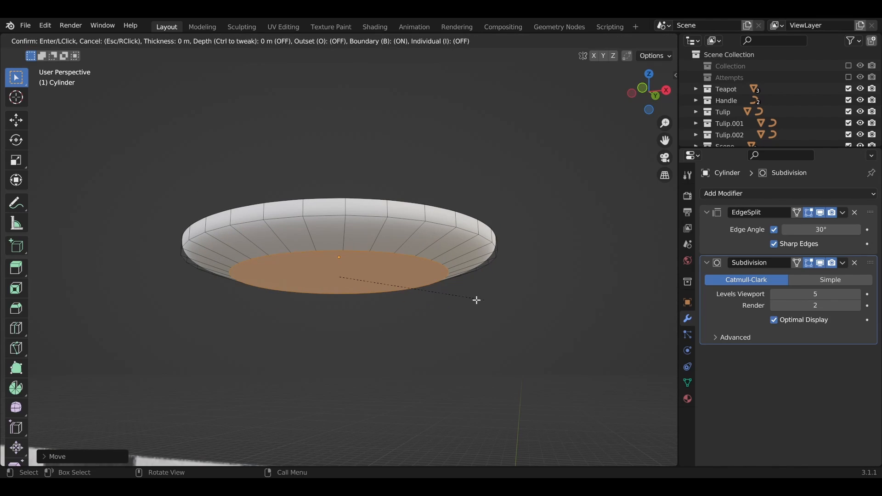
click(480, 302)
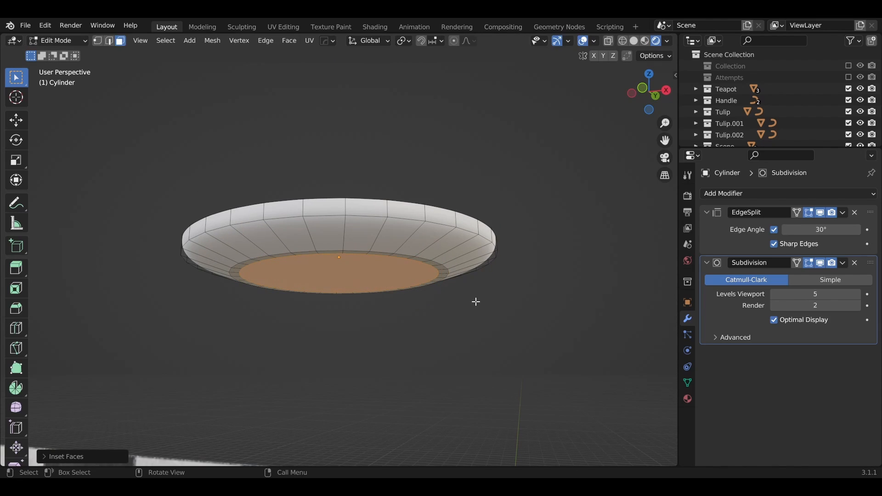
key(e)
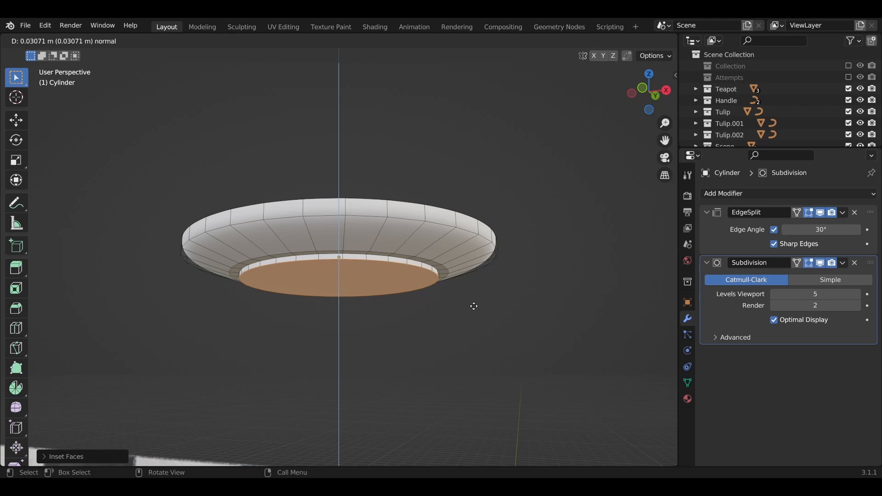
click(473, 306)
Step: Select the edge loop around the disc's top rim in edge mode and bevel it into a narrow border ring
key(Tab)
middle_drag(472, 309, 355, 294)
scroll(432, 291, up, 10)
key(Tab)
click(347, 303)
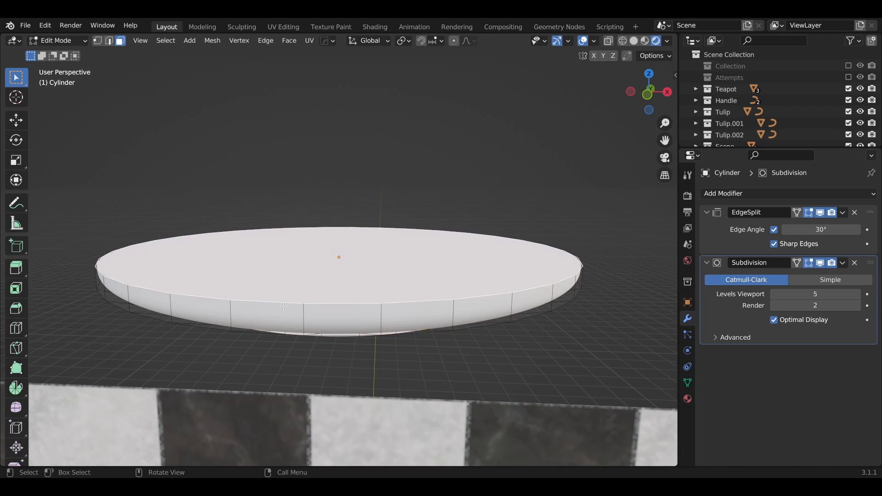
key(F2)
key(Escape)
key(2)
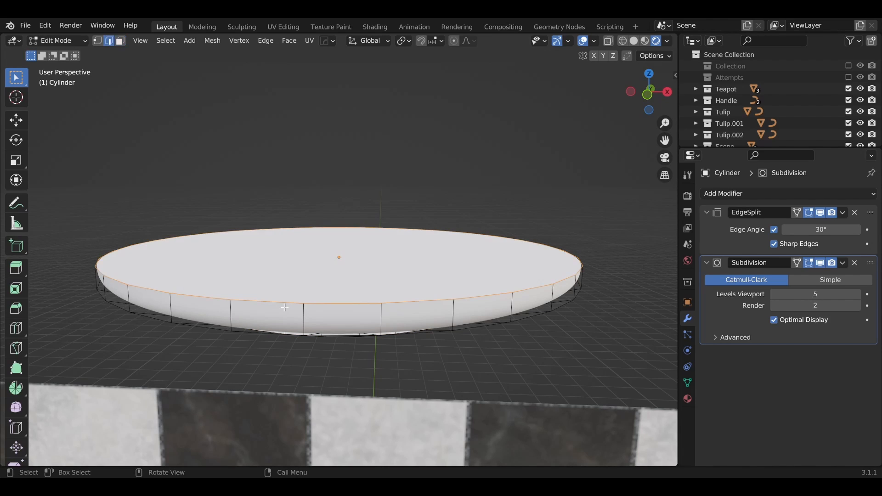
click(219, 301)
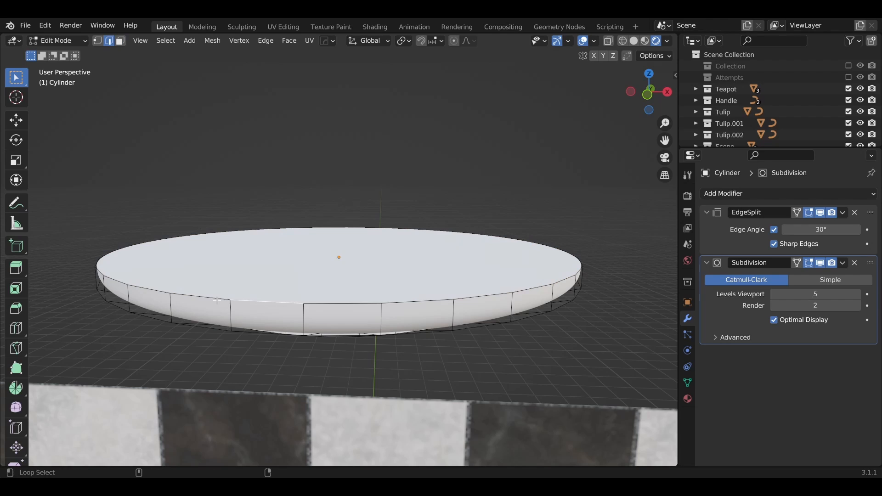
alt+click(217, 300)
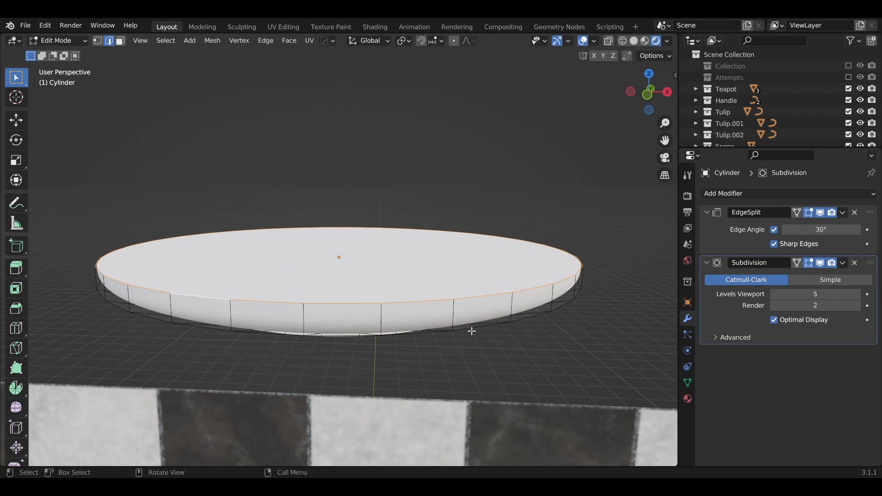
key(ctrl+b)
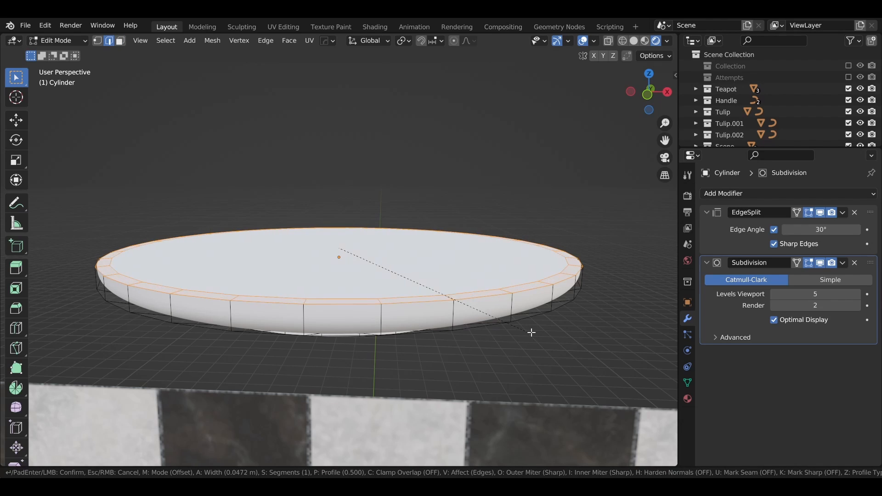
click(459, 294)
Step: Select the plate's inner top face and move it slightly along Z to shape the upper surface
key(alt+a)
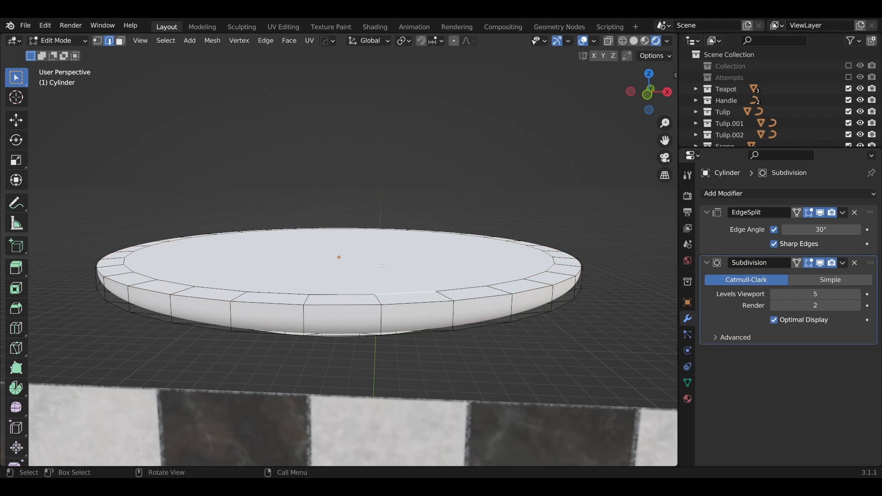
key(3)
click(381, 266)
key(g)
key(z)
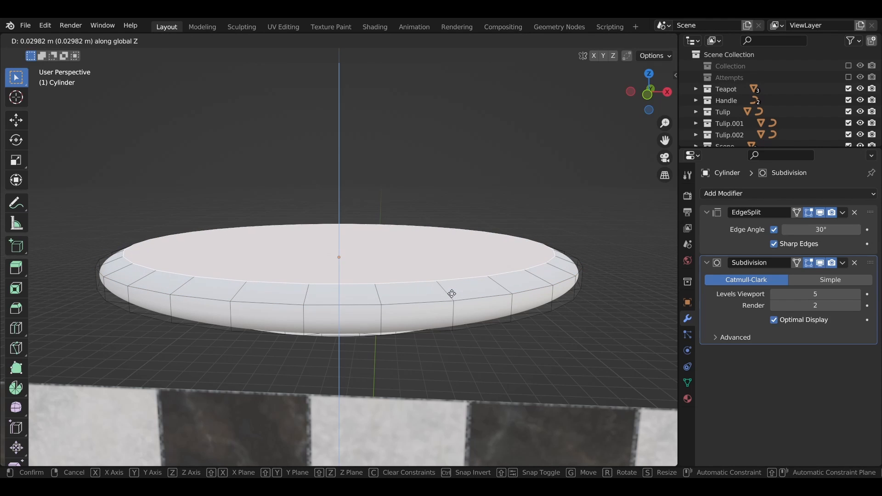
click(454, 299)
Step: In Object Mode, move the plate down about 8 m along Z so it sits under the teapot
key(Tab)
middle_drag(459, 309, 477, 275)
scroll(476, 275, down, 8)
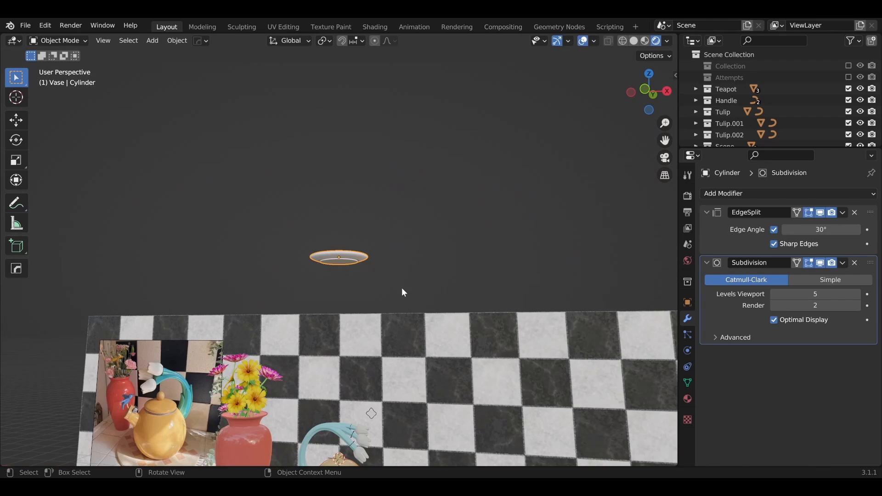
key(KP_1)
scroll(407, 265, down, 3)
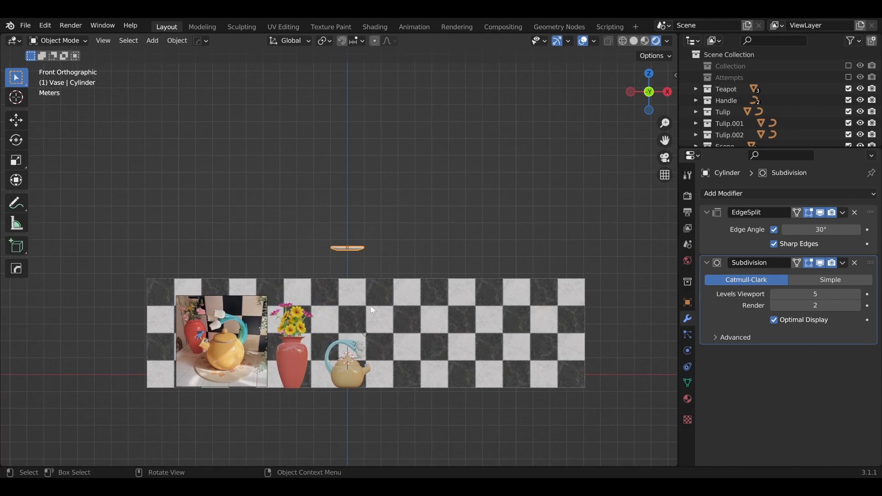
key(g)
key(z)
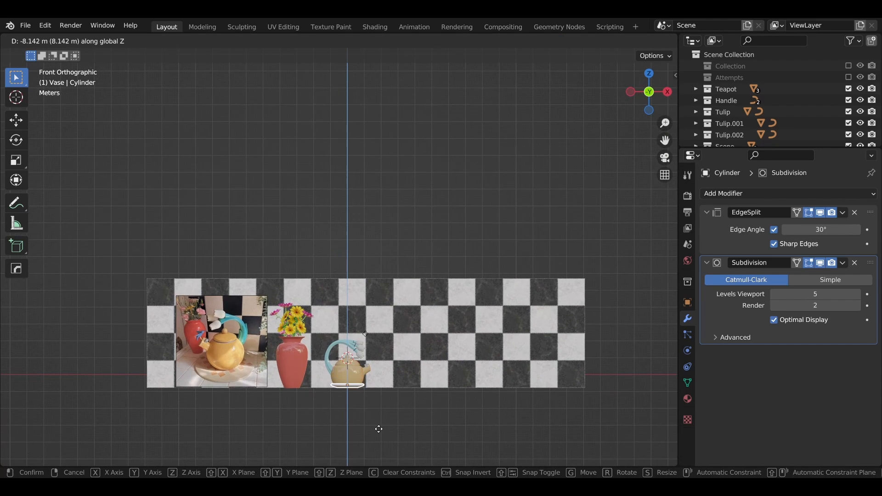
click(379, 431)
scroll(384, 390, down, 2)
scroll(395, 387, up, 2)
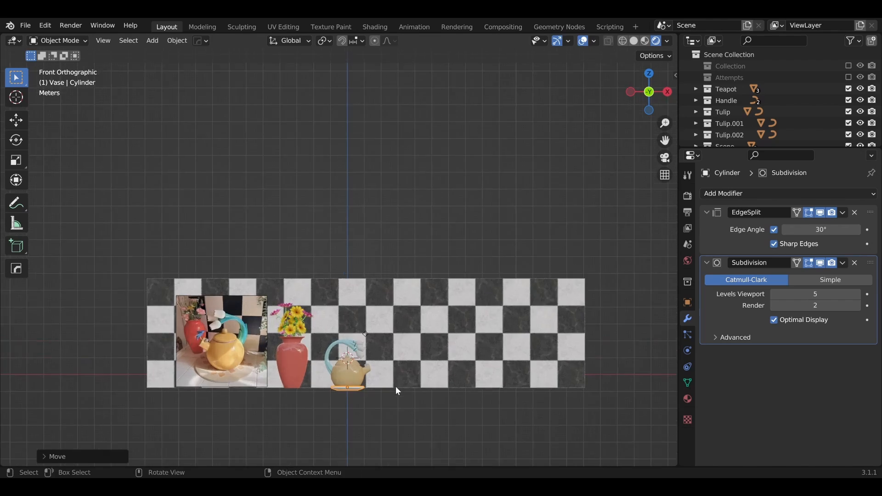
Step: Lower the tiled floor plane along Z so it meets the underside of the plate
scroll(396, 387, up, 4)
shift+middle_drag(395, 387, 378, 206)
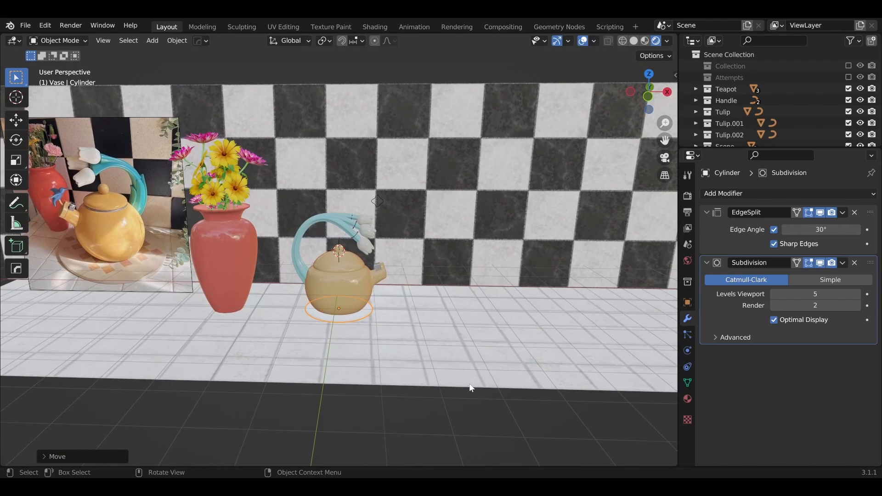
click(458, 361)
key(g)
key(z)
click(458, 365)
Step: Lower the checkered wall plane along Z to meet the floor's back edge
middle_drag(495, 258, 500, 239)
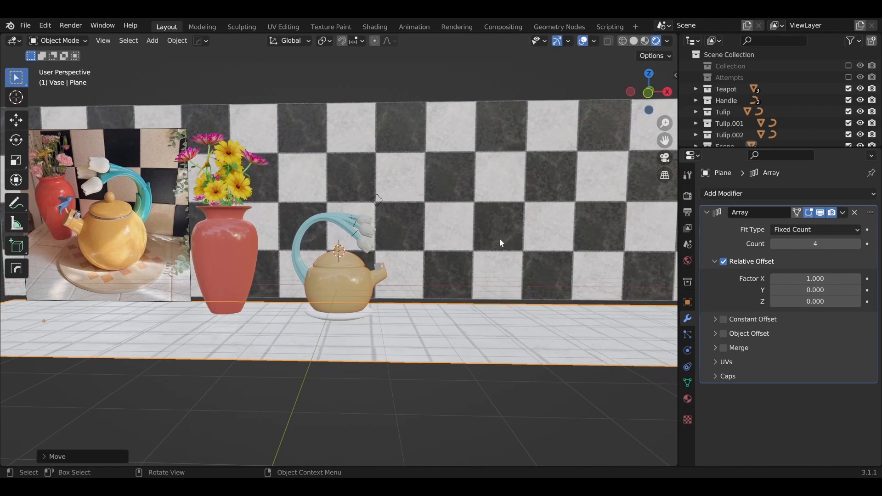
click(500, 239)
key(g)
key(z)
click(454, 325)
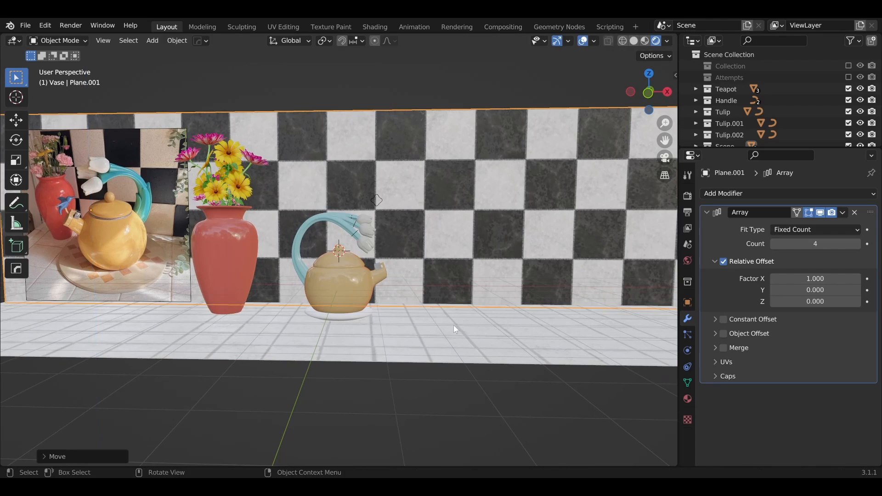
Step: Scale the plate up uniformly until it extends well beyond the teapot's body
middle_drag(453, 325, 363, 357)
scroll(451, 313, up, 3)
click(365, 364)
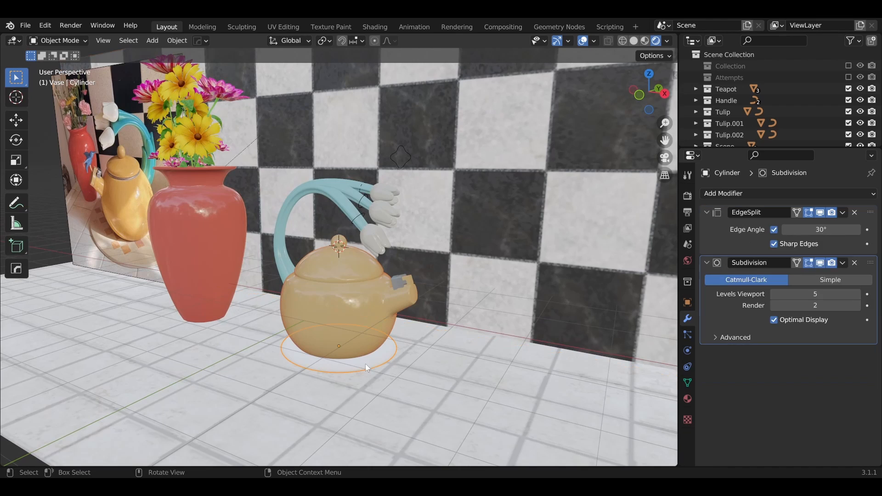
key(s)
click(409, 380)
Step: Scale the plate down along Z until it is a thin, flat dish
middle_drag(409, 380, 513, 364)
key(s)
key(z)
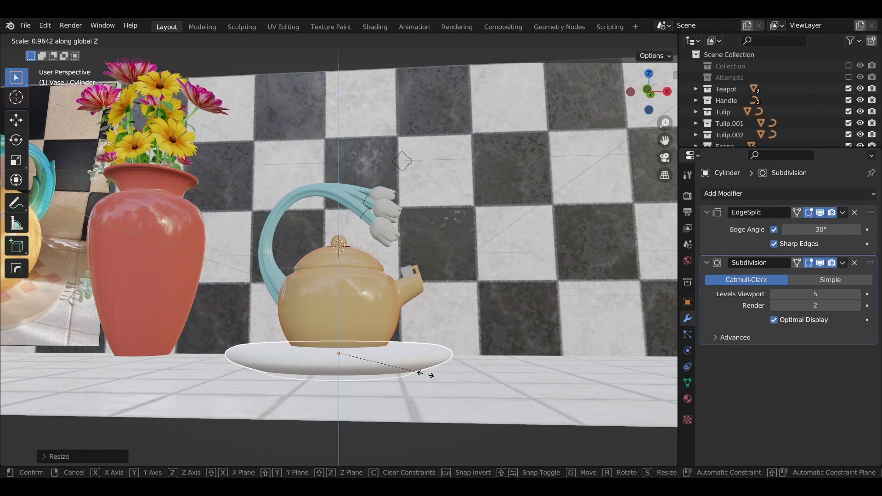
click(392, 364)
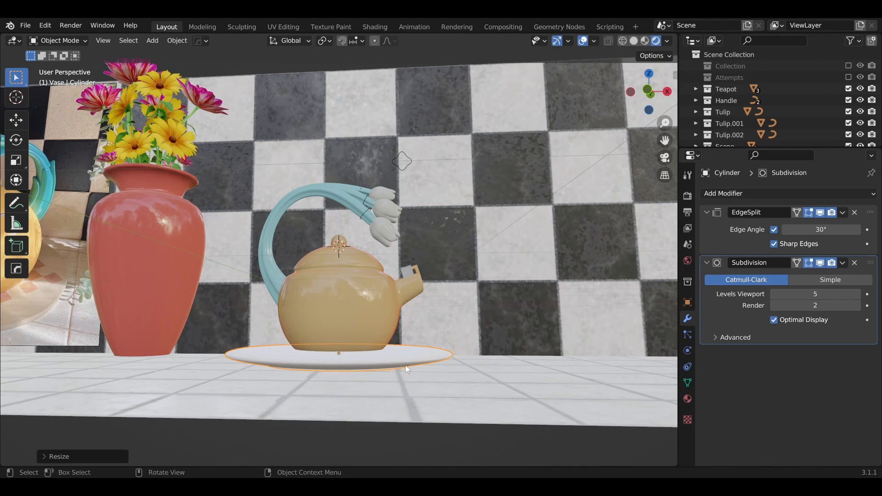
middle_drag(392, 364, 409, 362)
key(g)
key(s)
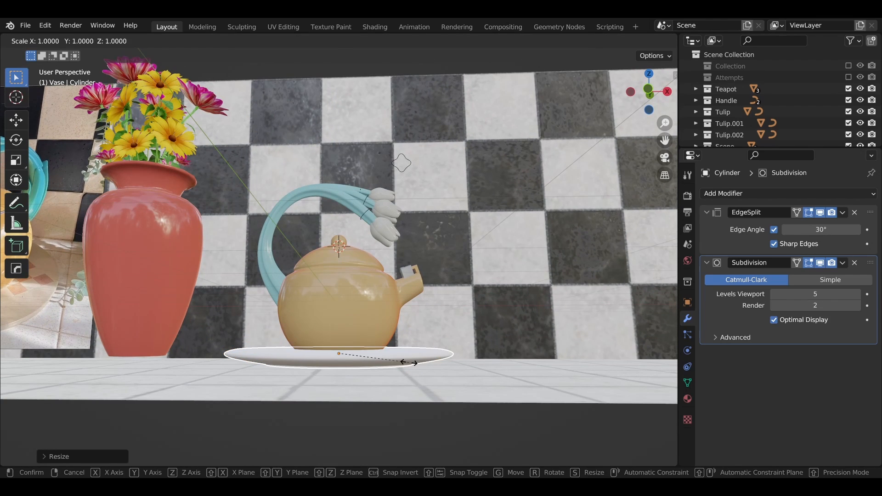
key(z)
click(399, 363)
Step: Adjust the plate's height along Z to rest on the floor and scale it down to about 3.24 m across
key(g)
key(z)
click(408, 367)
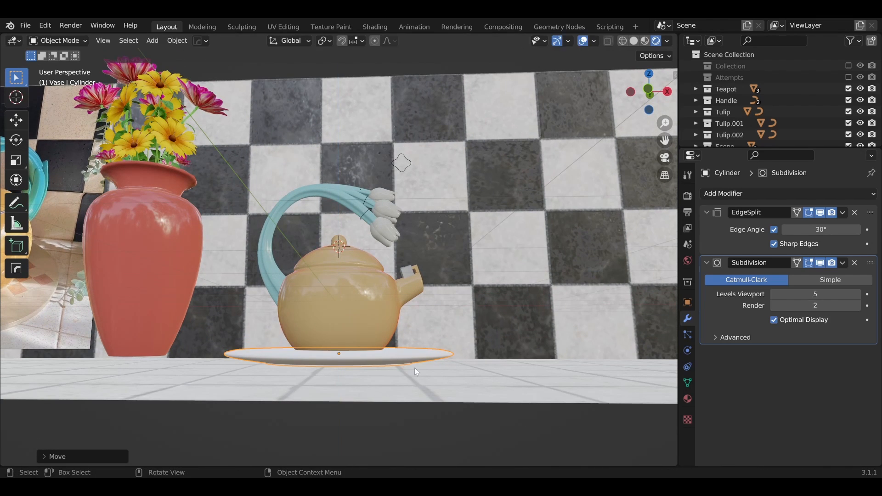
middle_drag(414, 368, 391, 399)
scroll(393, 405, down, 3)
key(s)
click(390, 398)
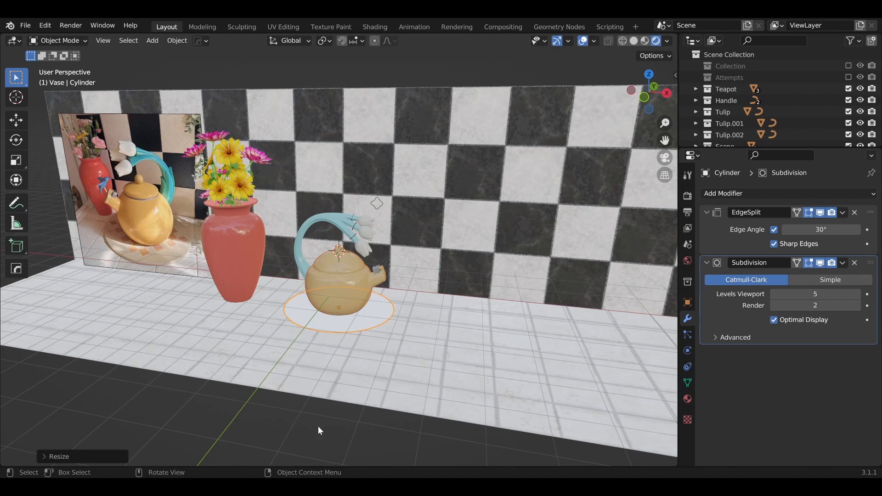
Step: Load the marblesubstance001 material through the Substance 3D add-on and apply it to the plate
click(348, 319)
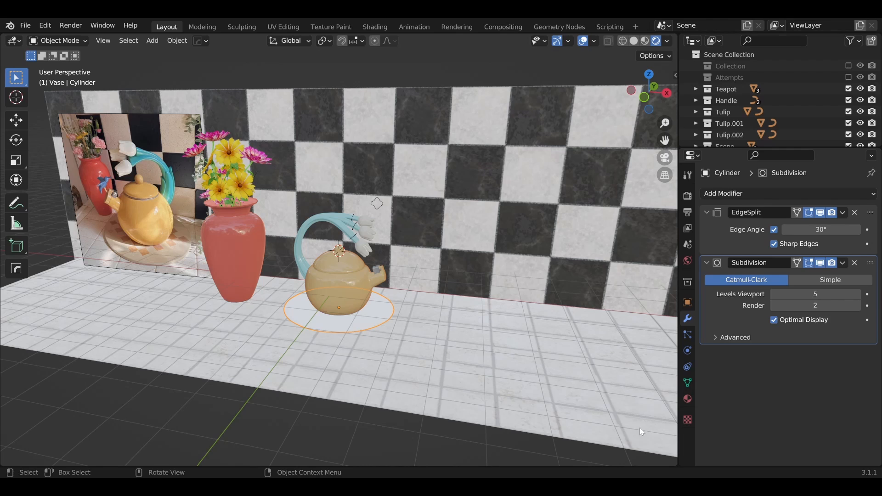
key(n)
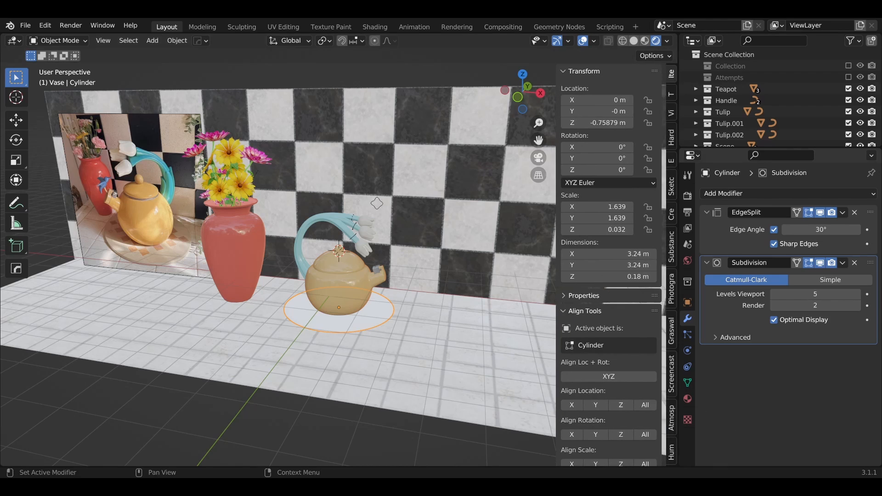
click(673, 246)
click(600, 71)
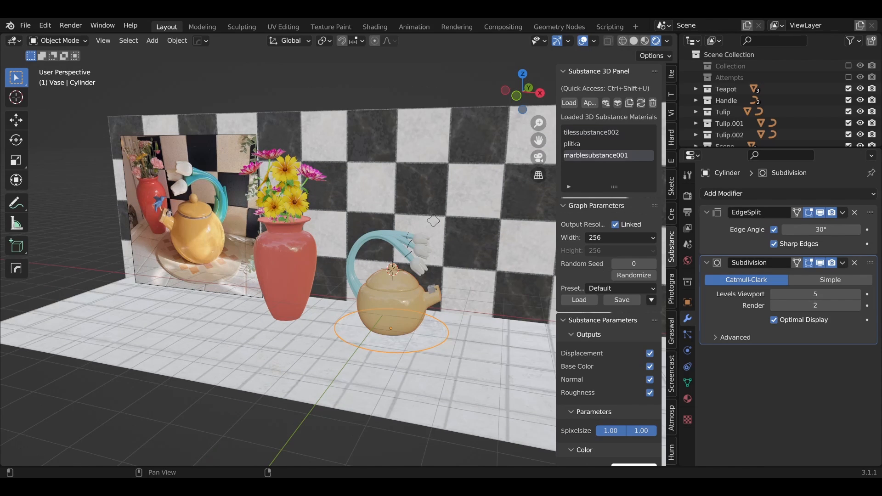
click(384, 334)
click(423, 348)
scroll(340, 316, up, 5)
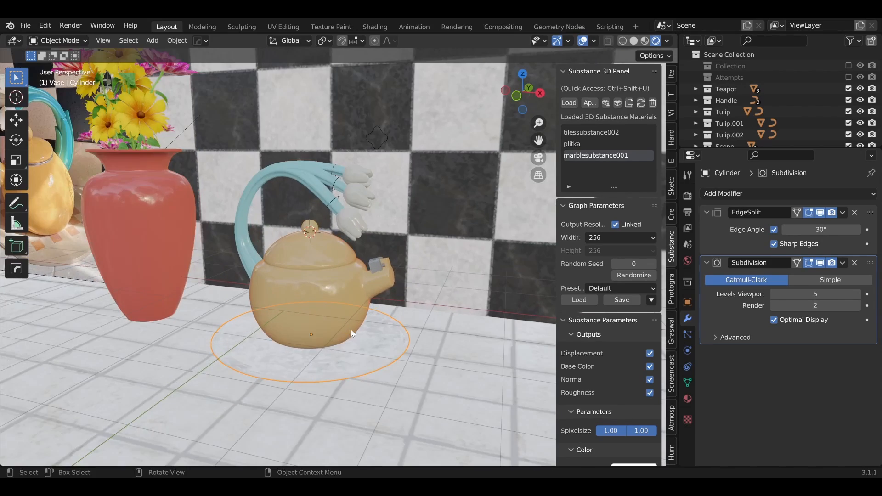
middle_drag(352, 333, 382, 341)
key(Tab)
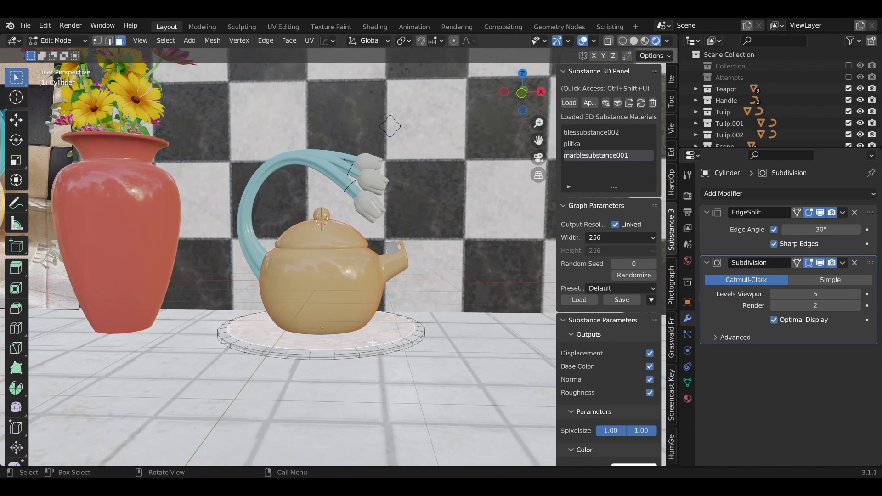
scroll(343, 343, up, 3)
mouse_move(345, 347)
middle_down()
mouse_move(346, 334)
mouse_move(341, 360)
middle_up()
key(Tab)
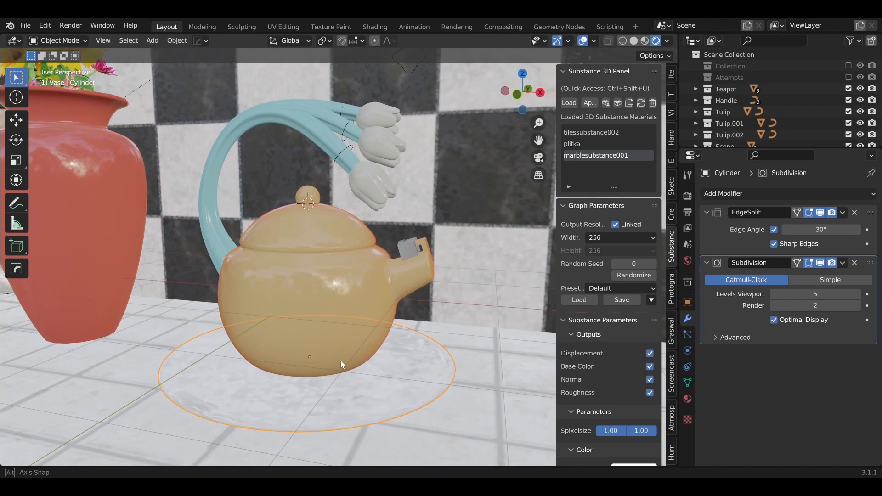
Step: Switch to the Shading workspace, enlarge the node editor around the plate's marble nodes and set the viewport to Material Preview
click(377, 27)
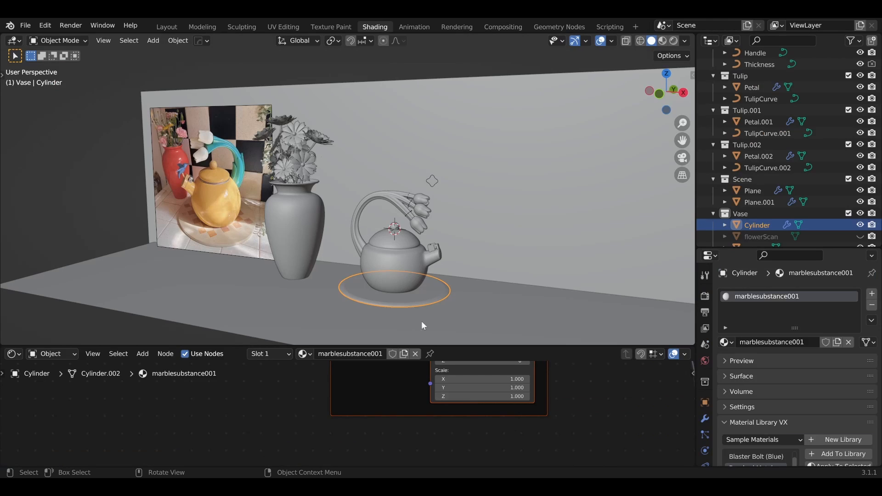
scroll(600, 427, down, 3)
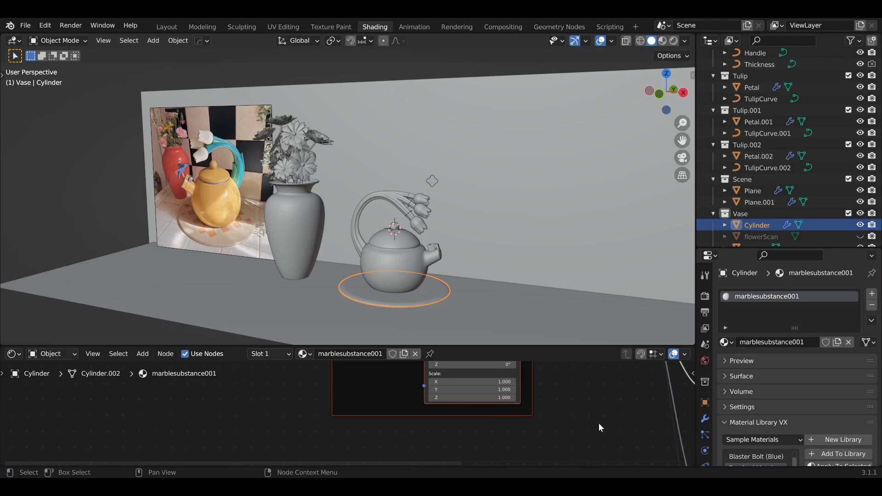
drag(504, 346, 538, 173)
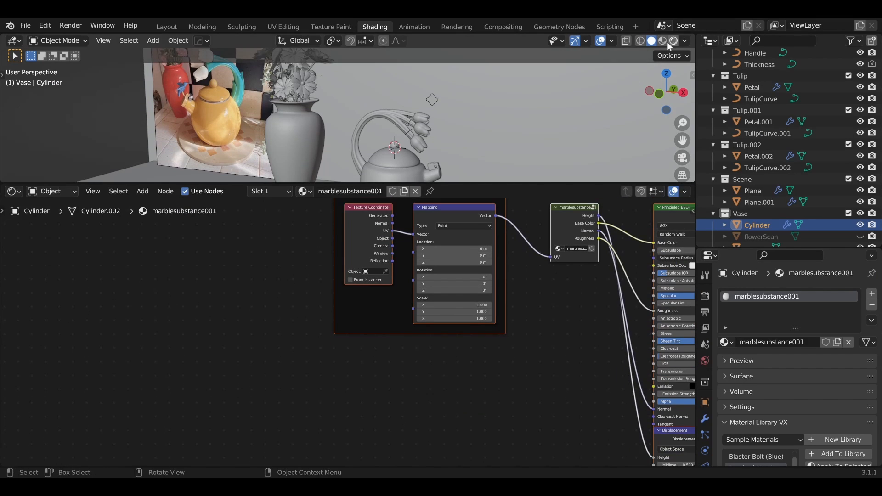
click(662, 41)
mouse_move(537, 311)
middle_down()
mouse_move(376, 351)
mouse_move(392, 330)
mouse_move(302, 349)
middle_up()
scroll(302, 353, up, 3)
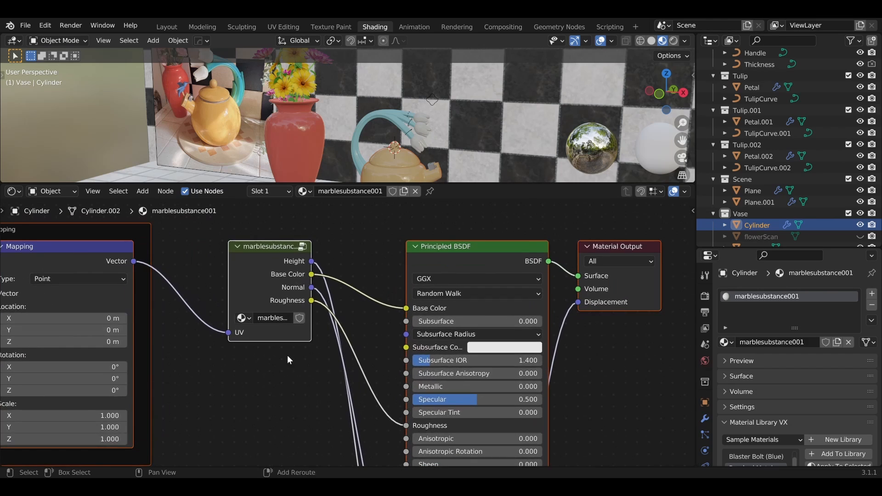
Step: Enter the marblesubstance001 node group and examine how its image textures and normal map connect to the group output
click(277, 299)
key(Tab)
scroll(277, 300, down, 3)
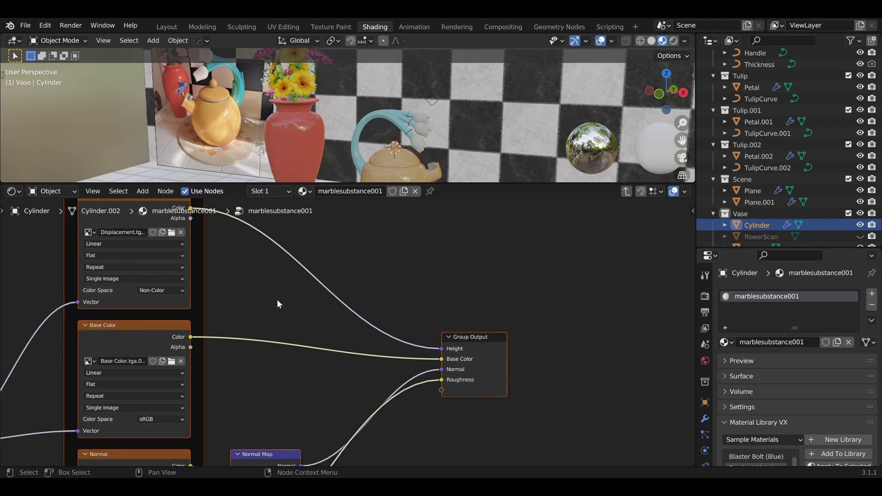
middle_drag(277, 267, 393, 239)
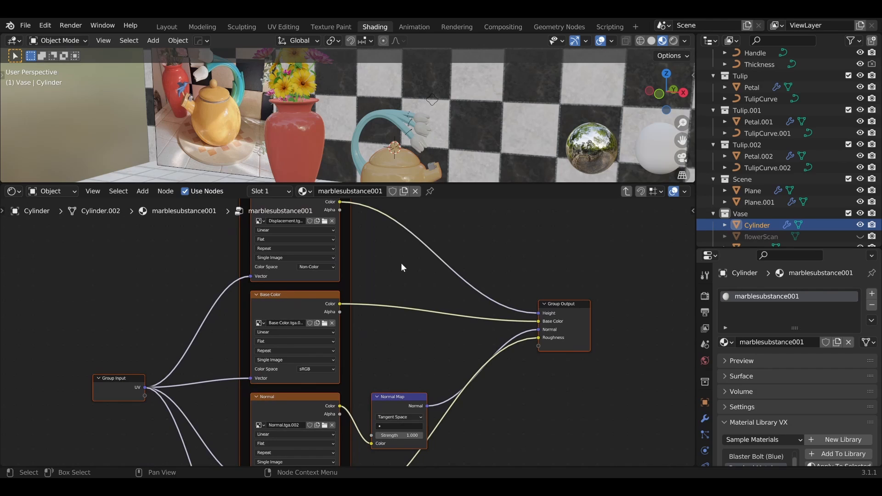
key(Tab)
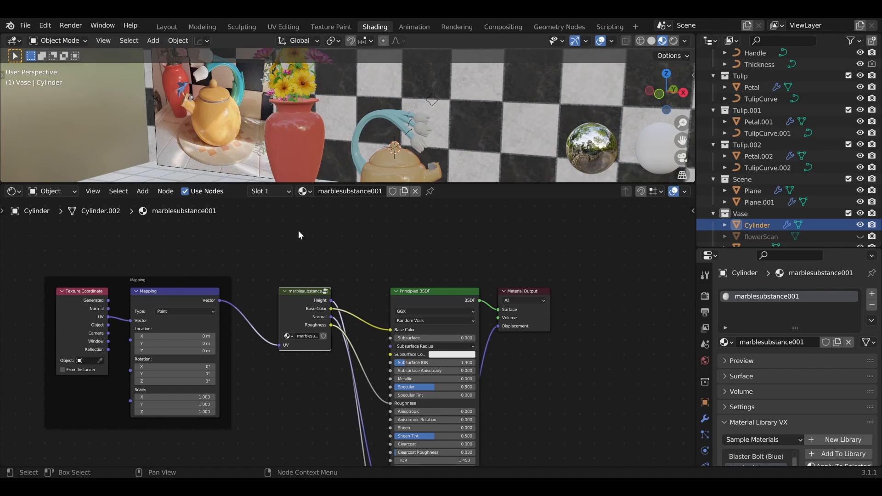
key(Tab)
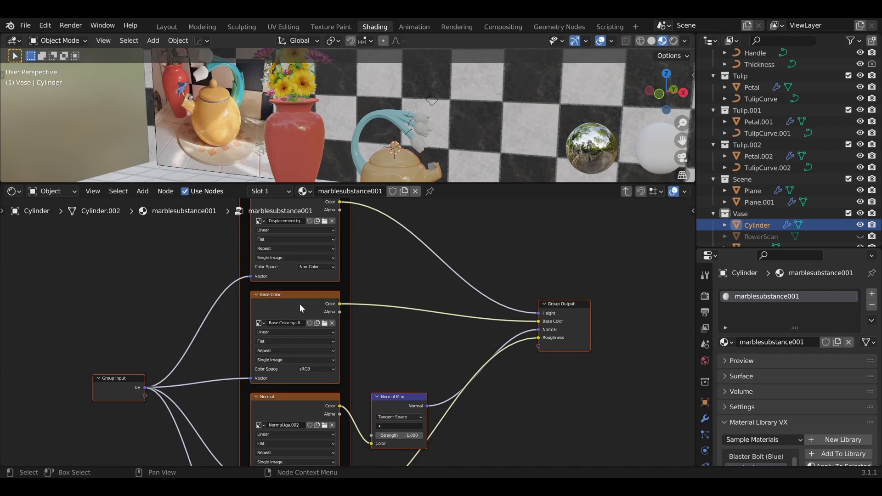
scroll(335, 305, down, 5)
middle_drag(428, 273, 481, 229)
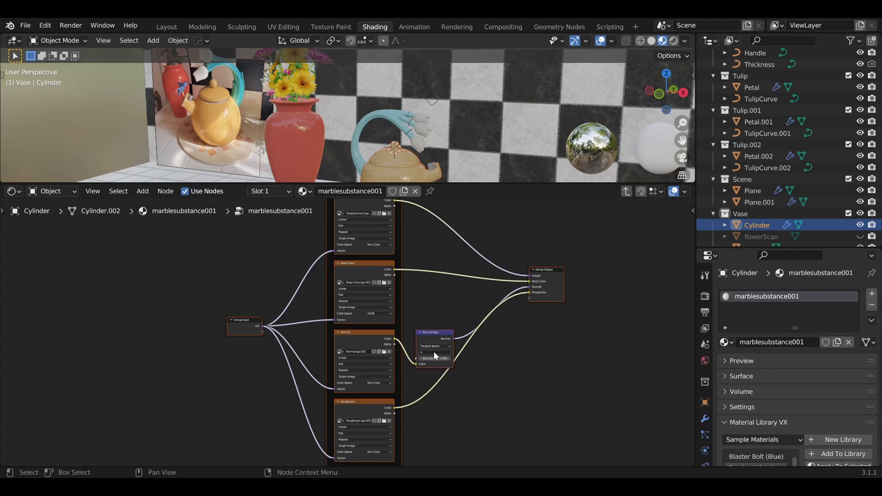
Step: Examine the Displacement and Base Color texture connections in the marble node group and the plate beneath the teapot
scroll(427, 298, up, 3)
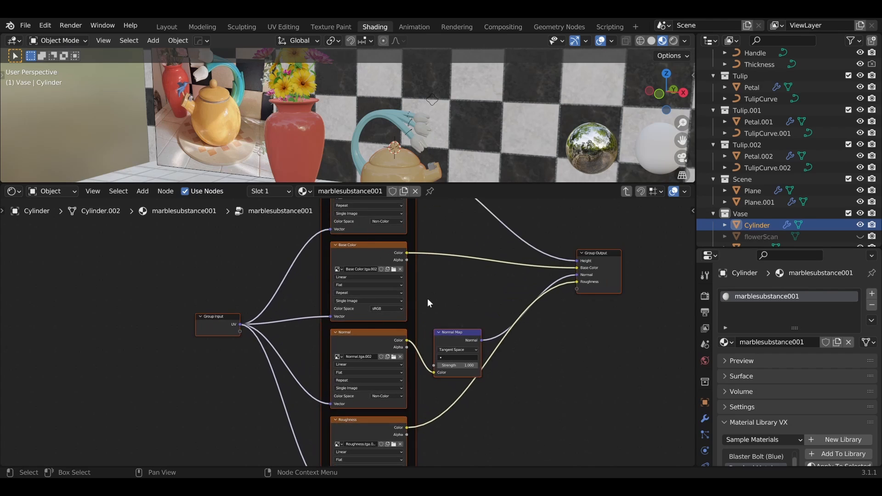
middle_drag(427, 299, 423, 370)
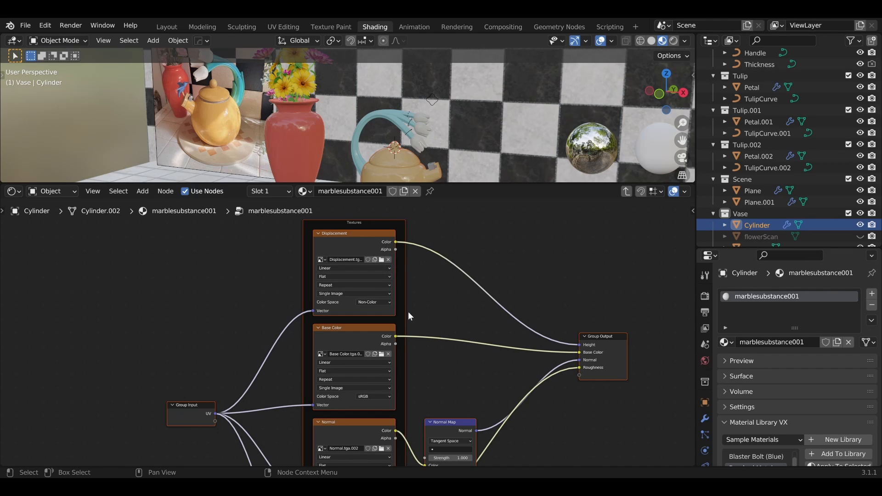
middle_drag(448, 364, 408, 395)
scroll(472, 266, up, 1)
middle_drag(388, 349, 394, 300)
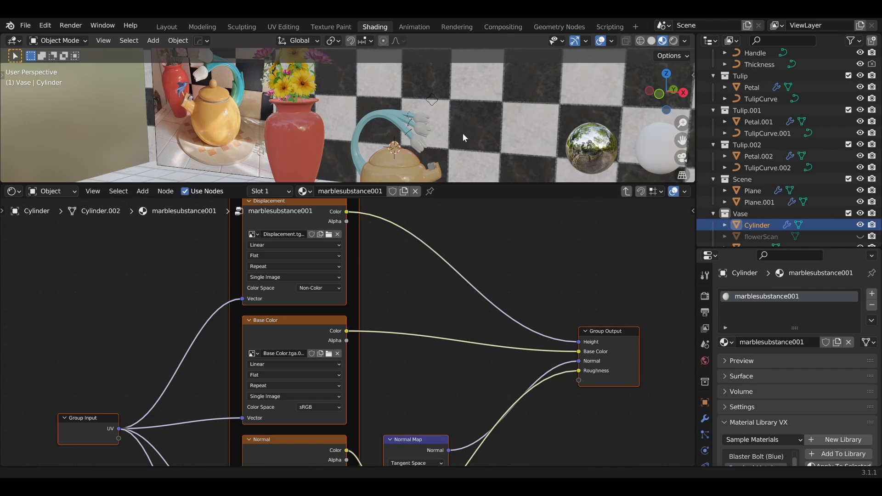
shift+middle_drag(462, 133, 445, 51)
scroll(427, 73, up, 3)
shift+middle_drag(420, 84, 419, 125)
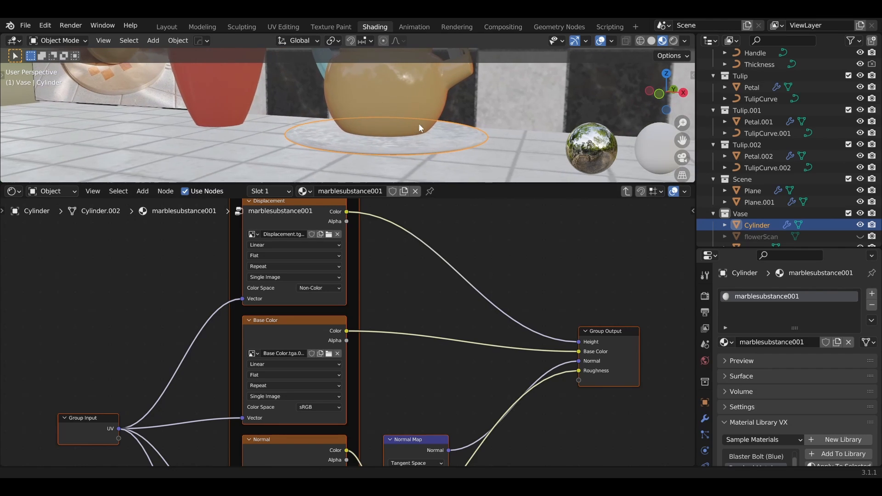
Step: Add a ColorRamp node on the link between the Base Color texture and the Group Output's Base Color
click(395, 286)
key(shift+a)
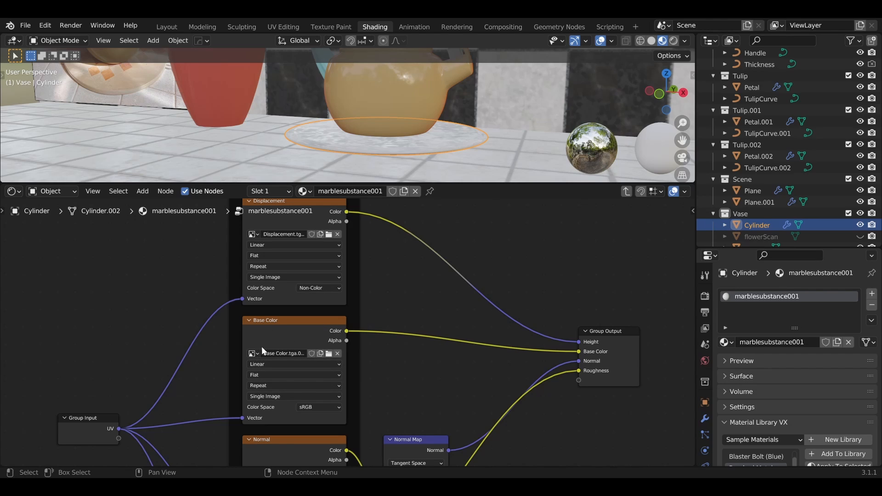
key(shift+a)
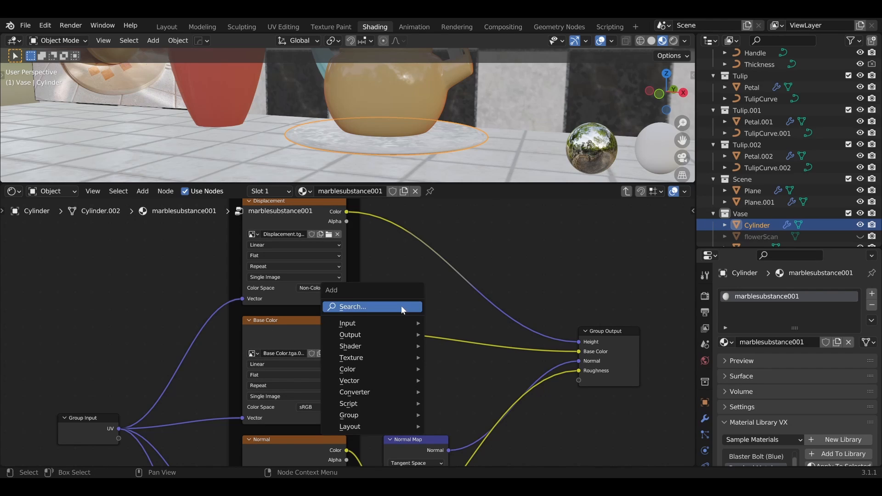
click(401, 305)
text(colo)
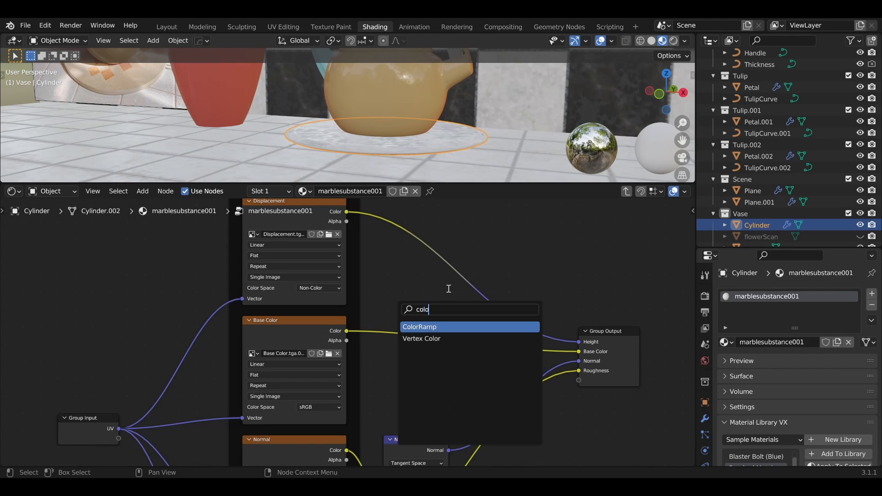
key(Return)
click(439, 293)
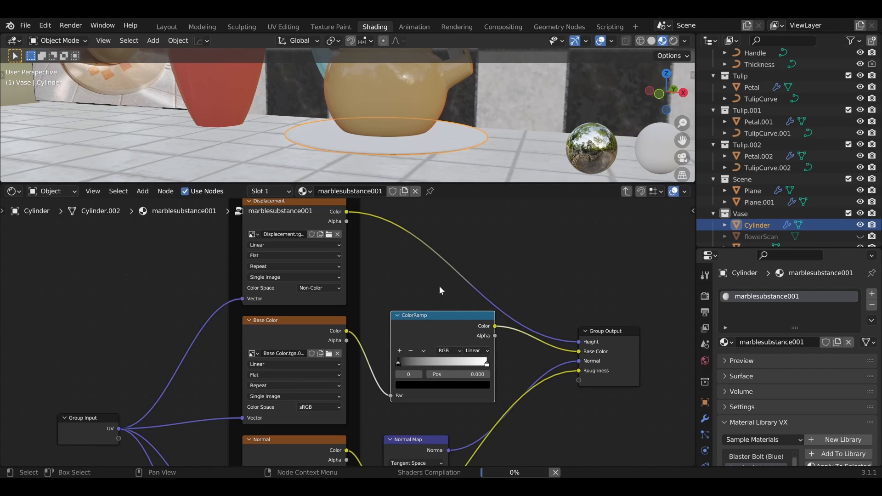
Step: Set the ColorRamp's black stop to dark red, about hue 0.999, saturation 0.934 and value 0.256
mouse_move(398, 362)
mouse_down()
mouse_move(462, 362)
mouse_move(384, 370)
mouse_move(395, 365)
mouse_up()
middle_drag(399, 161, 416, 138)
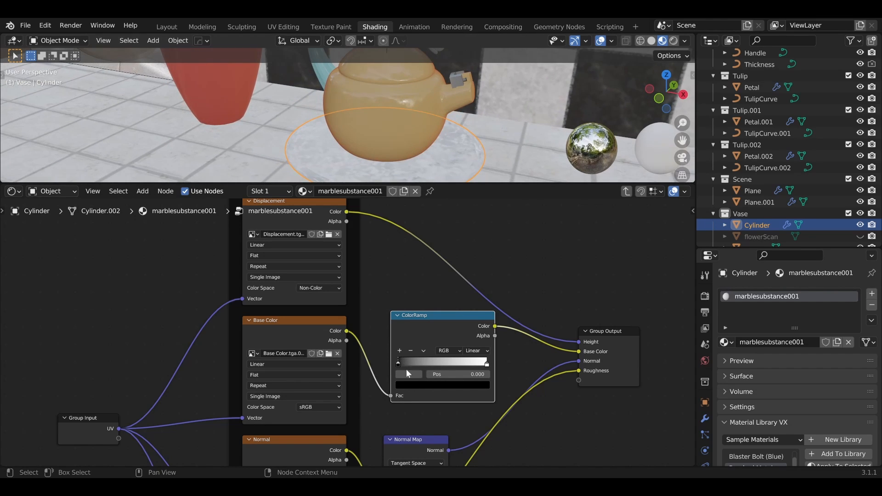
click(412, 385)
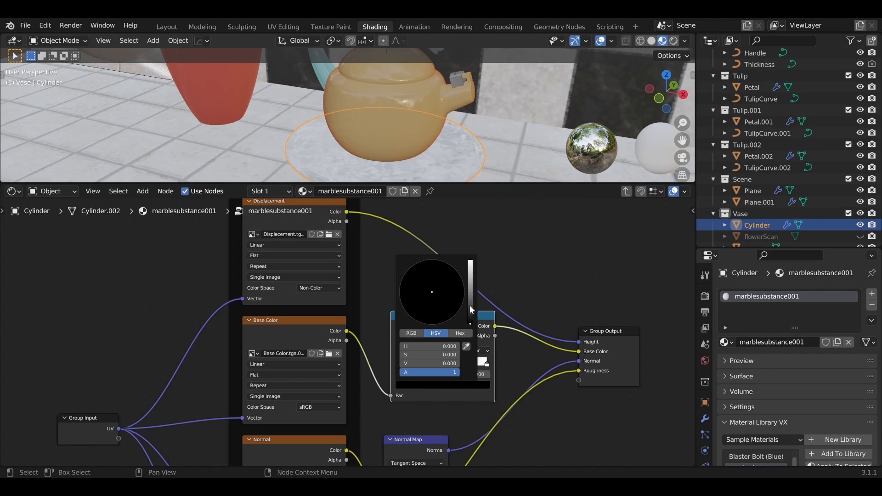
drag(470, 306, 470, 289)
drag(417, 303, 432, 316)
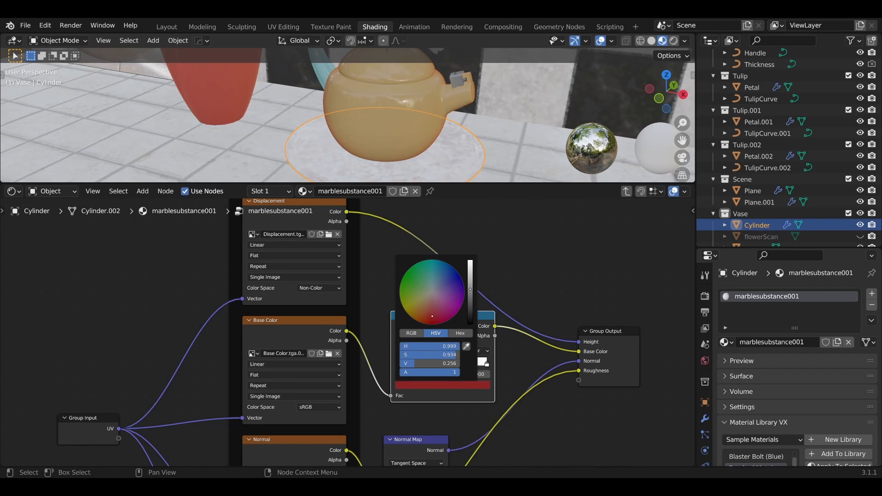
Step: Set the ColorRamp's white stop to pale cream, about hue 0.092, saturation 0.418 and value 1.000
click(485, 364)
click(483, 386)
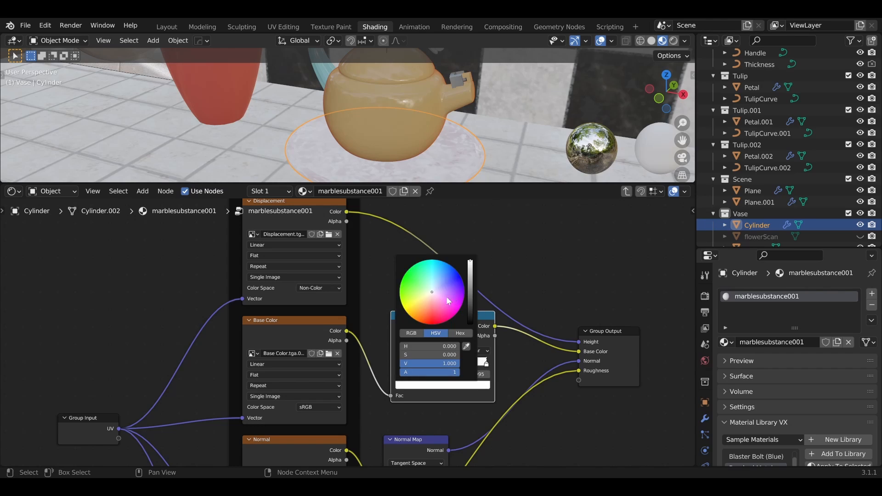
drag(435, 298, 427, 298)
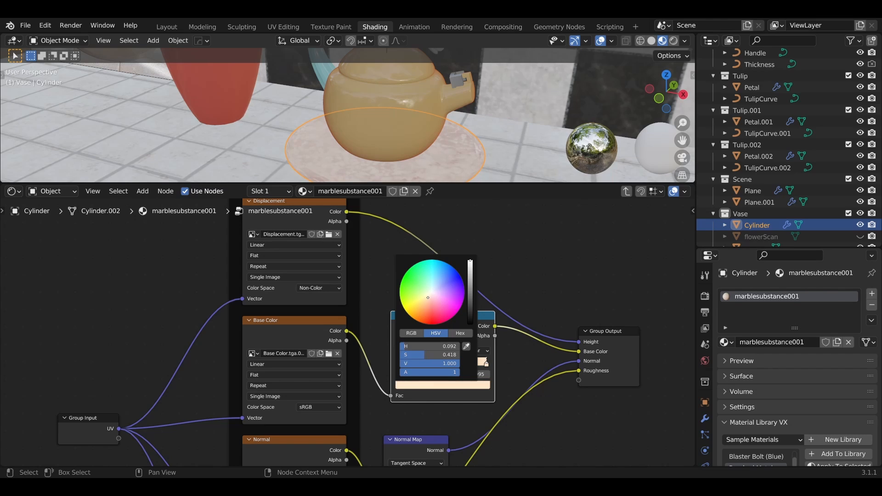
Step: Enlarge the Shading workspace's 3D viewport, return to the Layout workspace and examine the tinted marble plate under the teapot
middle_drag(477, 178, 455, 162)
drag(466, 183, 466, 320)
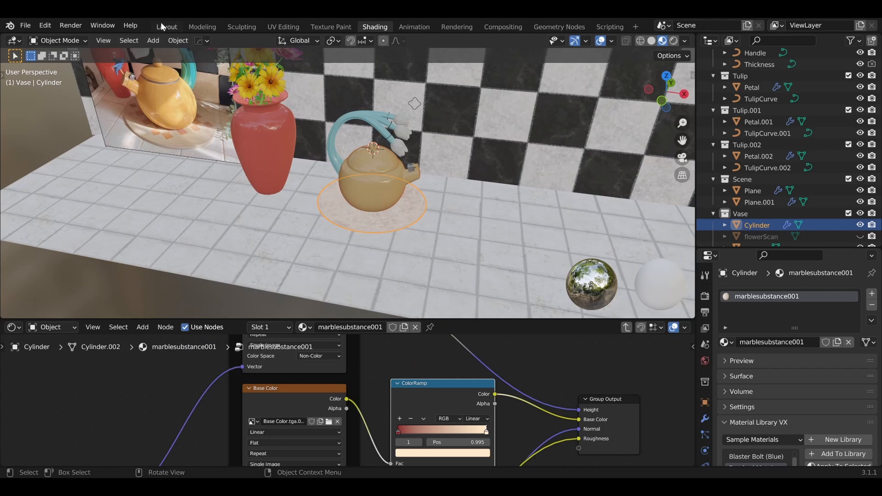
click(166, 26)
scroll(439, 200, down, 4)
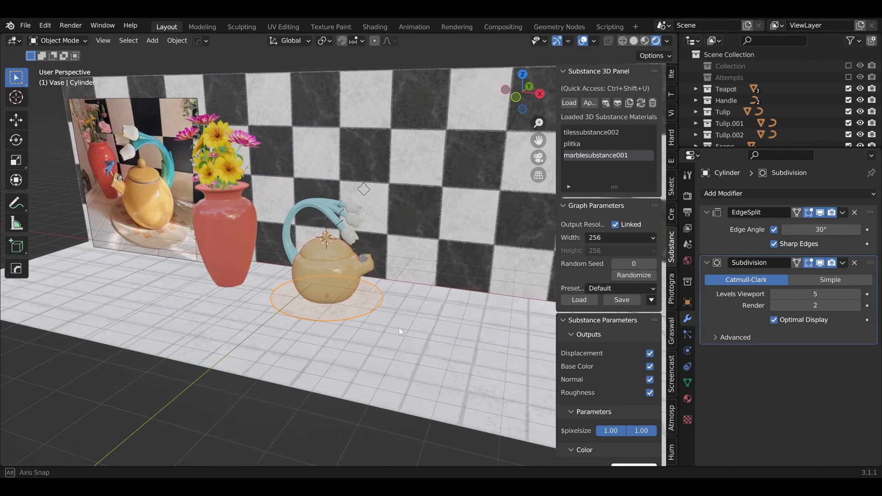
scroll(349, 338, up, 2)
click(329, 365)
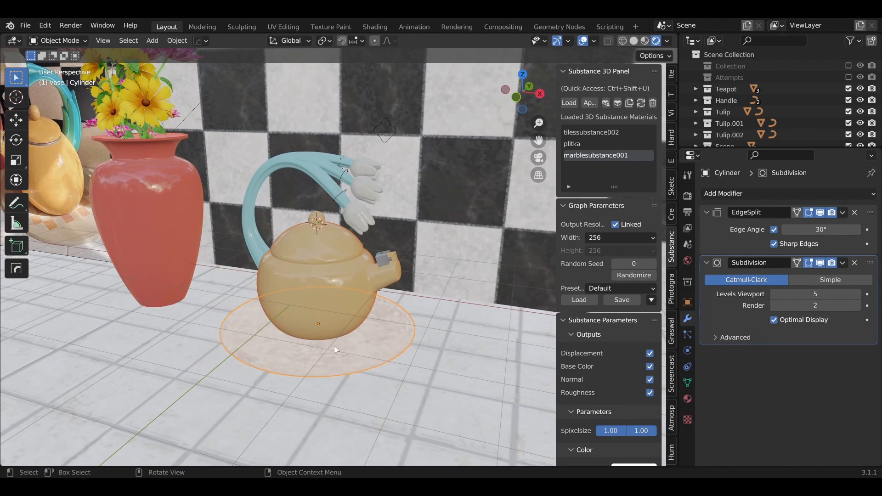
middle_drag(271, 308, 355, 306)
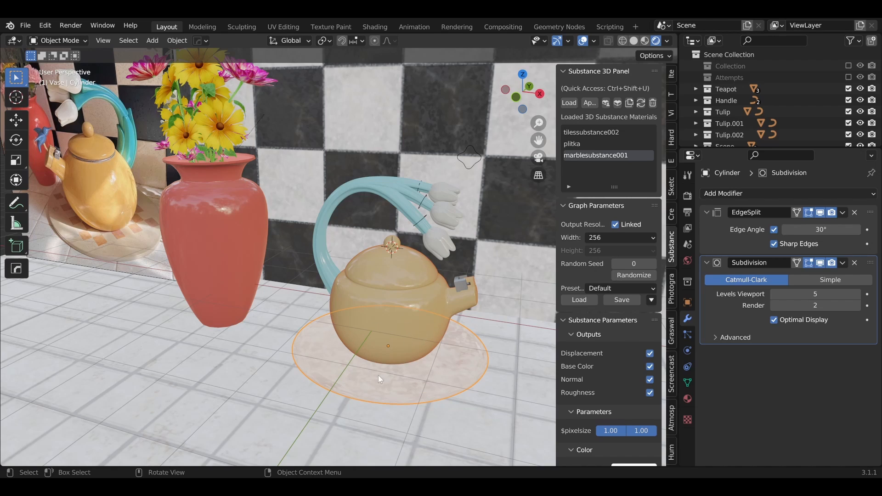
click(729, 195)
scroll(374, 370, down, 2)
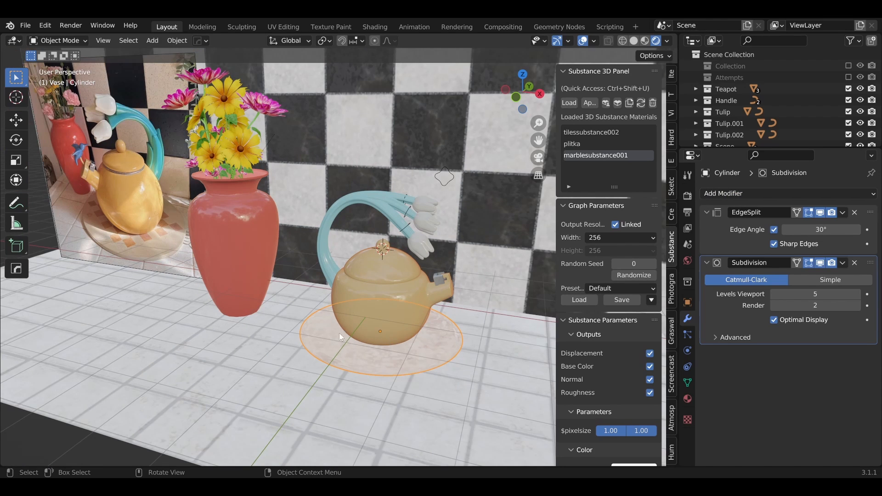
middle_drag(377, 376, 448, 367)
scroll(403, 367, down, 1)
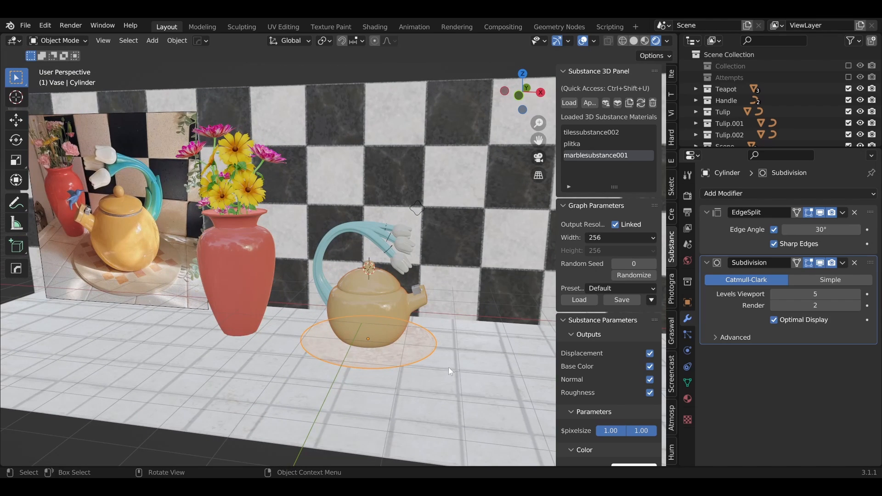
Step: Compare the modelled scene with the reference image in front view, and hide the viewport sidebar to inspect the whole scene
key(KP_1)
shift+middle_drag(223, 252, 338, 332)
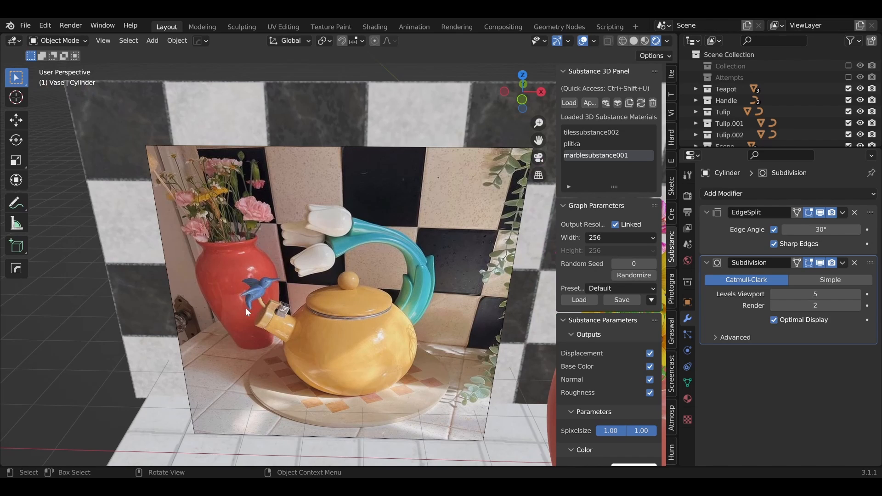
middle_drag(297, 318, 255, 308)
key(KP_1)
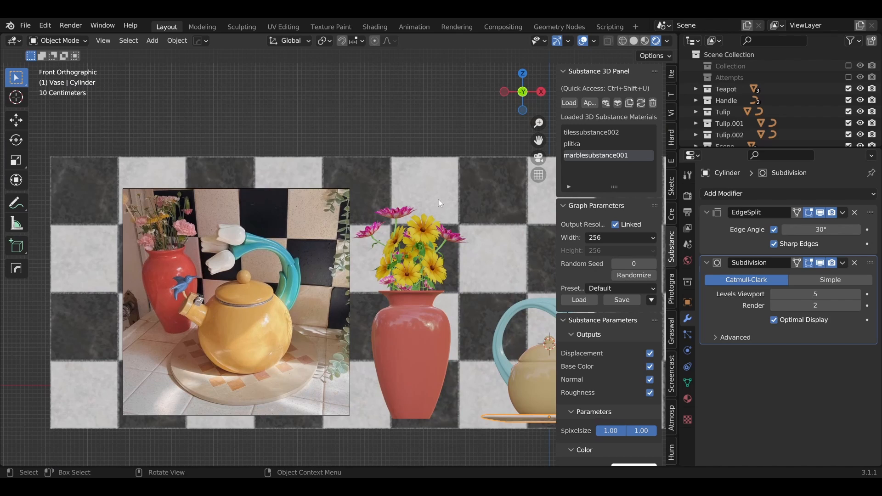
shift+middle_drag(438, 199, 331, 209)
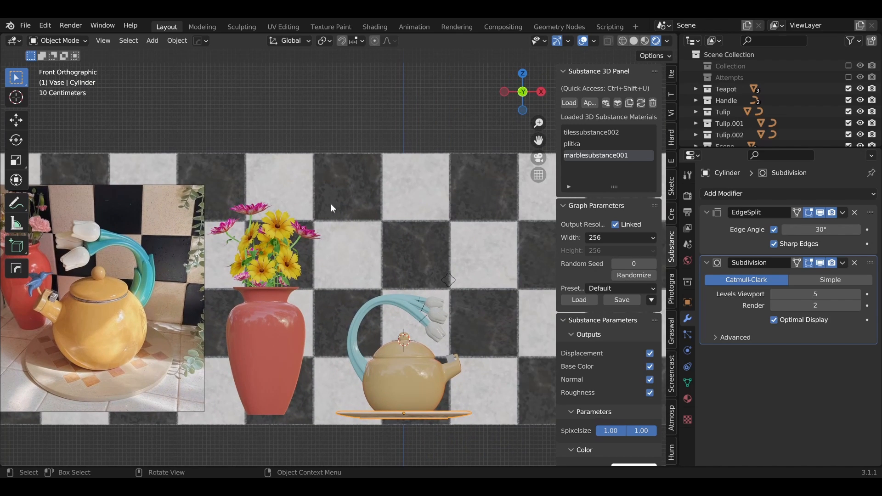
middle_drag(330, 209, 342, 228)
key(n)
scroll(396, 225, up, 4)
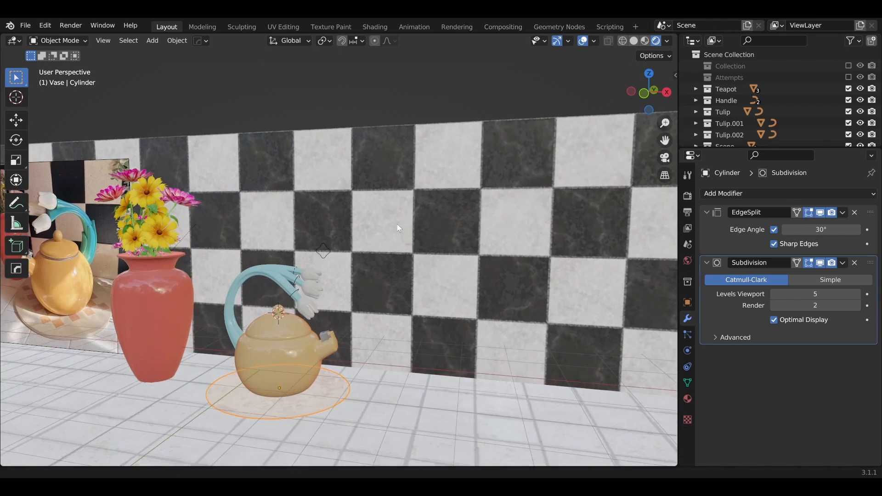
middle_drag(396, 224, 365, 304)
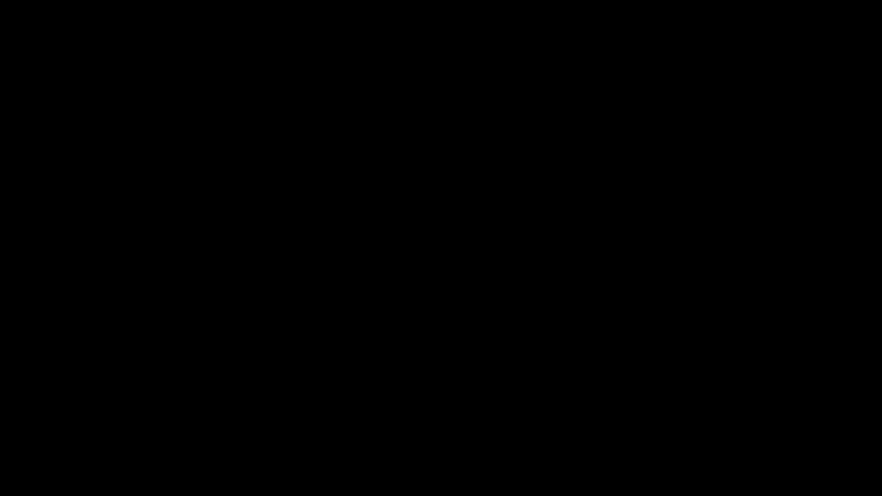